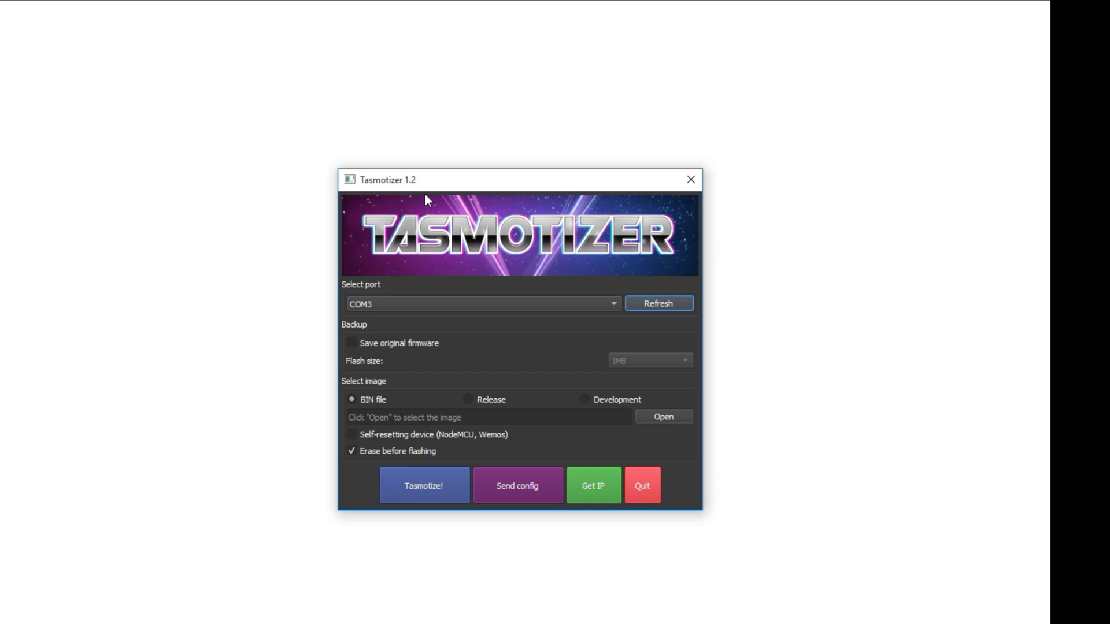
Select COM3 as the serial port and the Release 13.0.0 tasmota.bin firmware
{"action": "left_click_drag", "start_coordinate": [449, 184], "coordinate": [456, 160]}
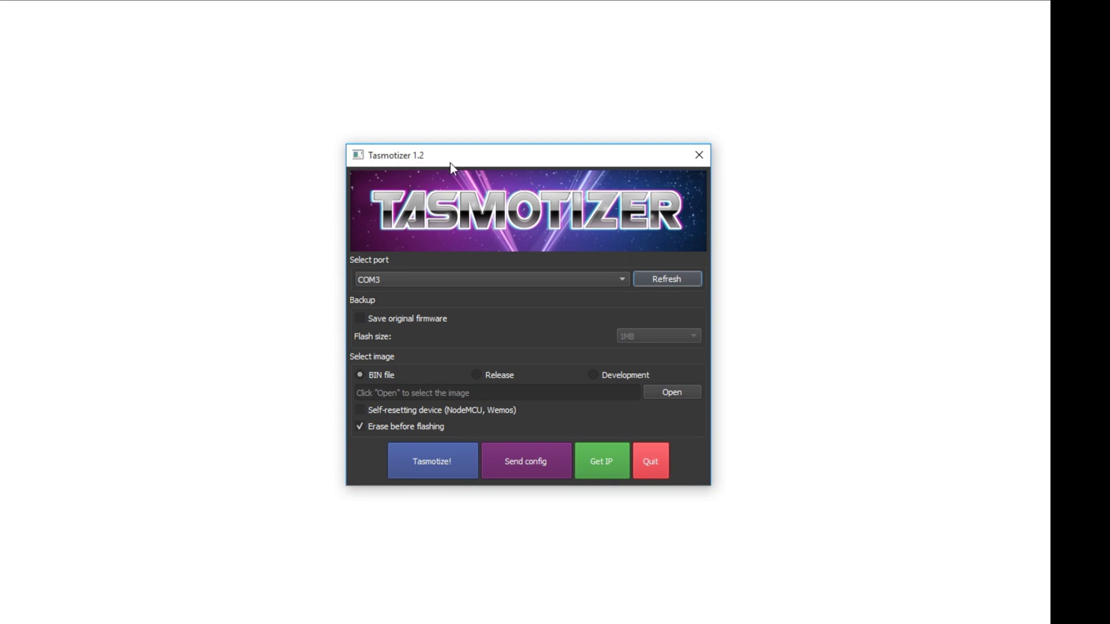
{"action": "left_click_drag", "start_coordinate": [450, 163], "coordinate": [453, 144]}
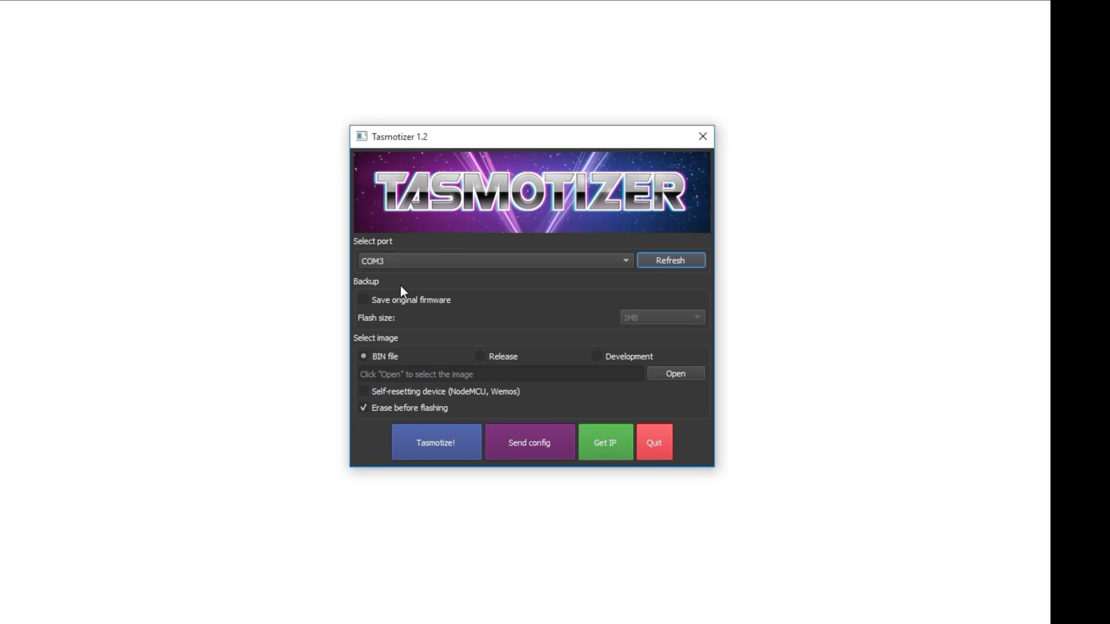
{"action": "left_click", "coordinate": [405, 263]}
{"action": "left_click", "coordinate": [501, 281]}
{"action": "left_click", "coordinate": [665, 260]}
{"action": "left_click", "coordinate": [489, 357]}
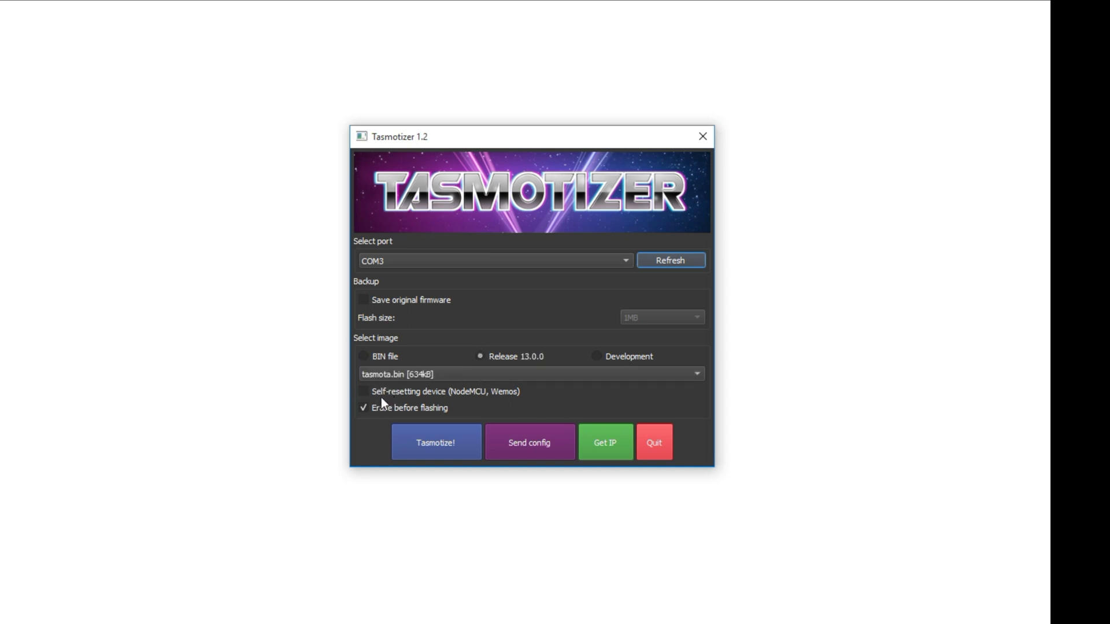
Flash the firmware to the ESP8266 and acknowledge the success message
{"action": "left_click", "coordinate": [545, 450]}
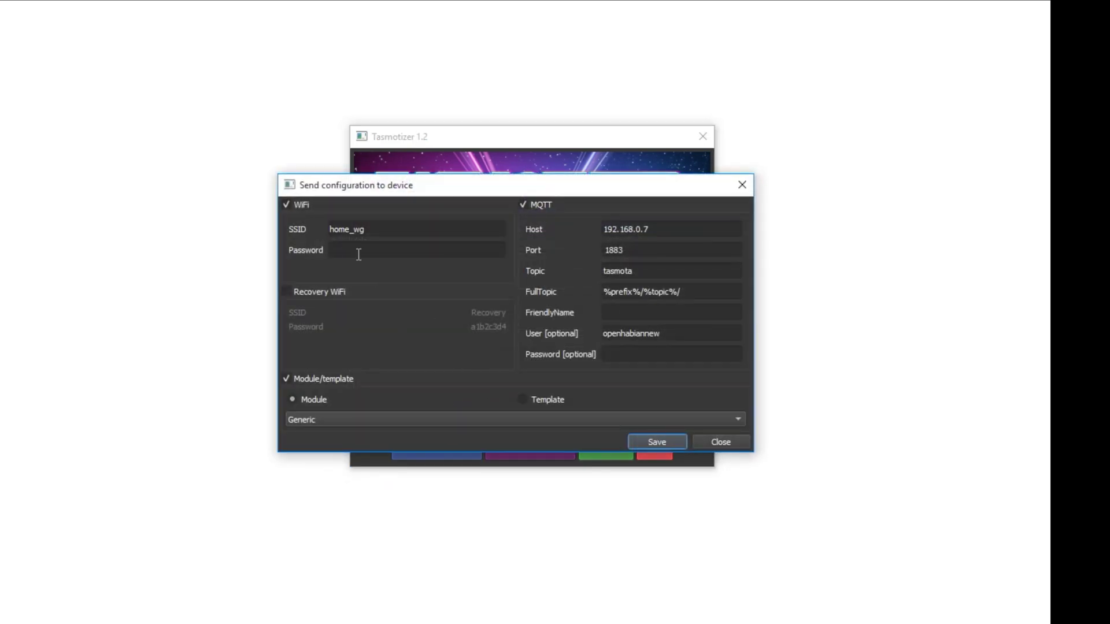
{"action": "left_click", "coordinate": [336, 248]}
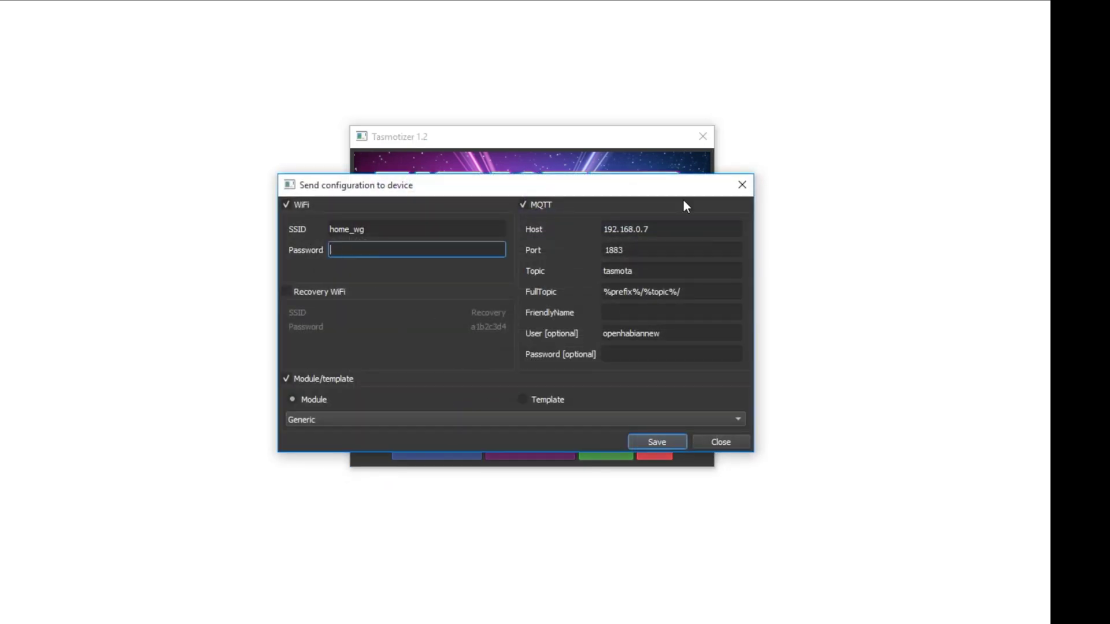
{"action": "left_click", "coordinate": [742, 185]}
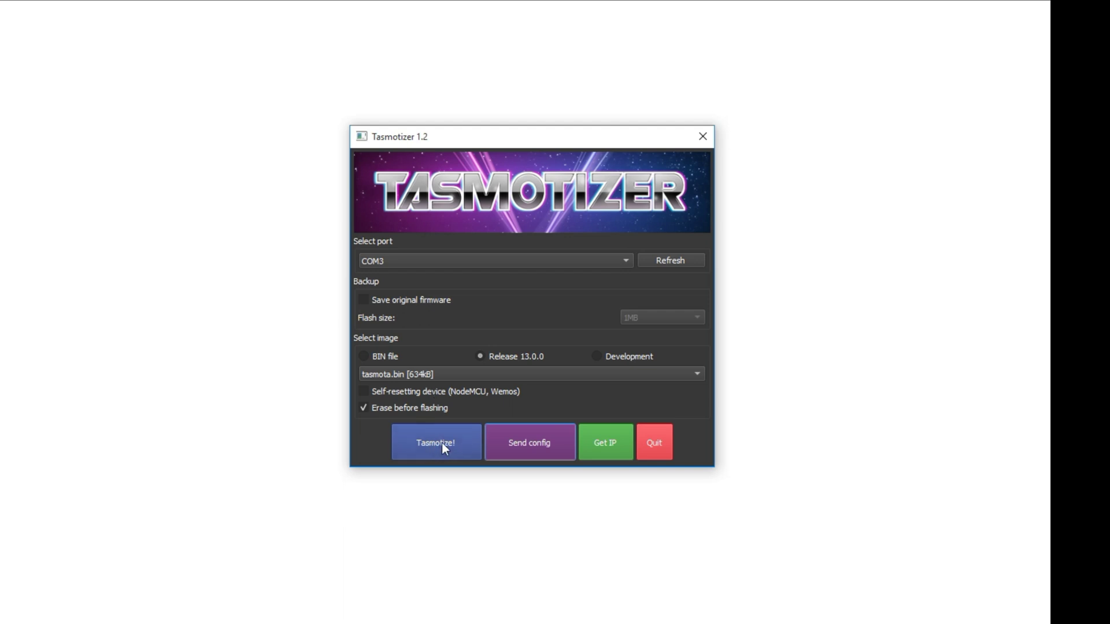
{"action": "left_click", "coordinate": [442, 443]}
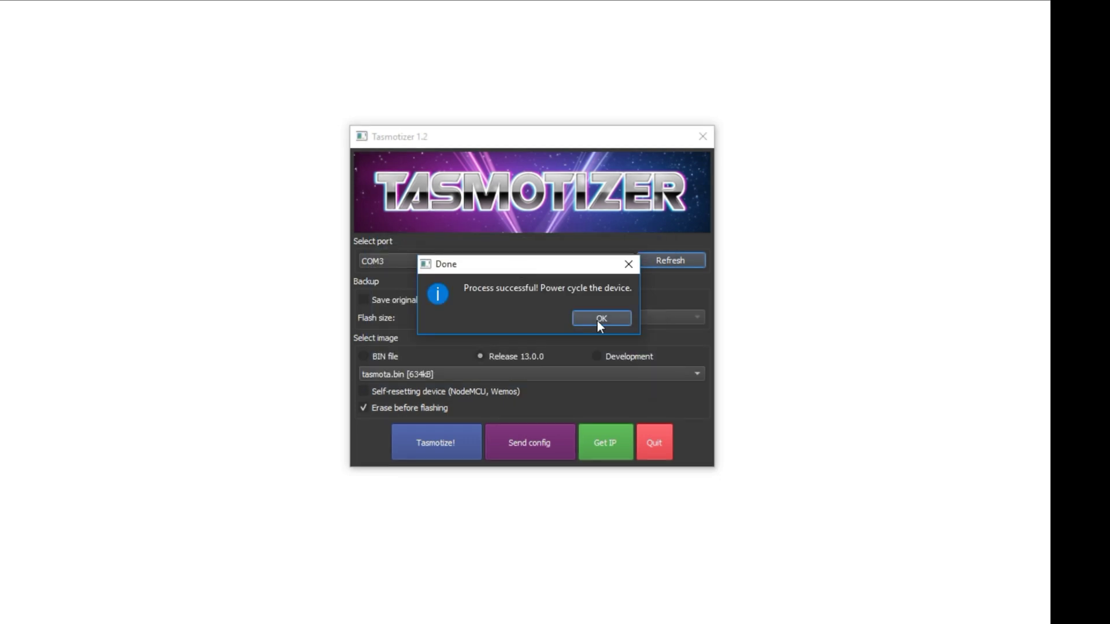
{"action": "left_click", "coordinate": [598, 319]}
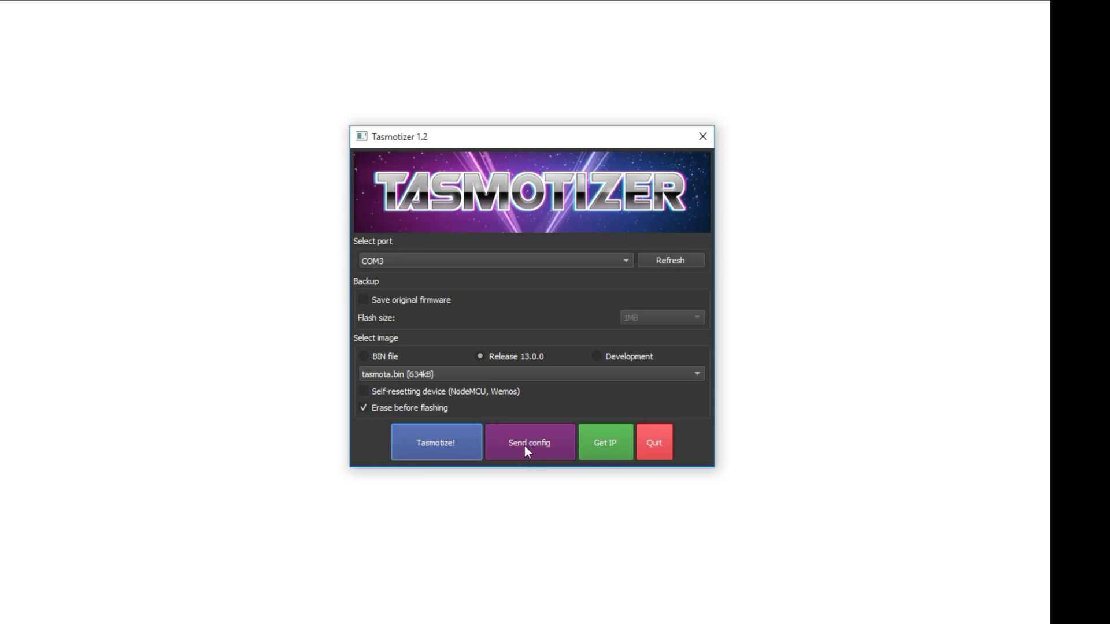
Enter the WiFi and MQTT passwords, keep module Generic, and send the configuration
{"action": "left_click", "coordinate": [526, 448]}
{"action": "left_click_drag", "start_coordinate": [369, 189], "coordinate": [469, 197]}
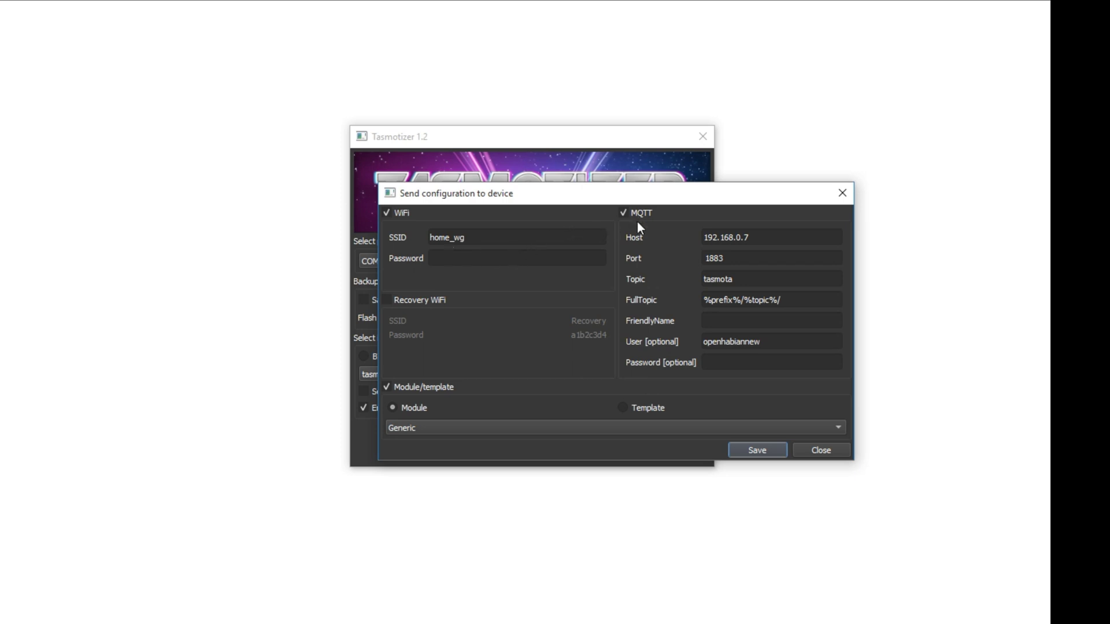
{"action": "left_click", "coordinate": [447, 258]}
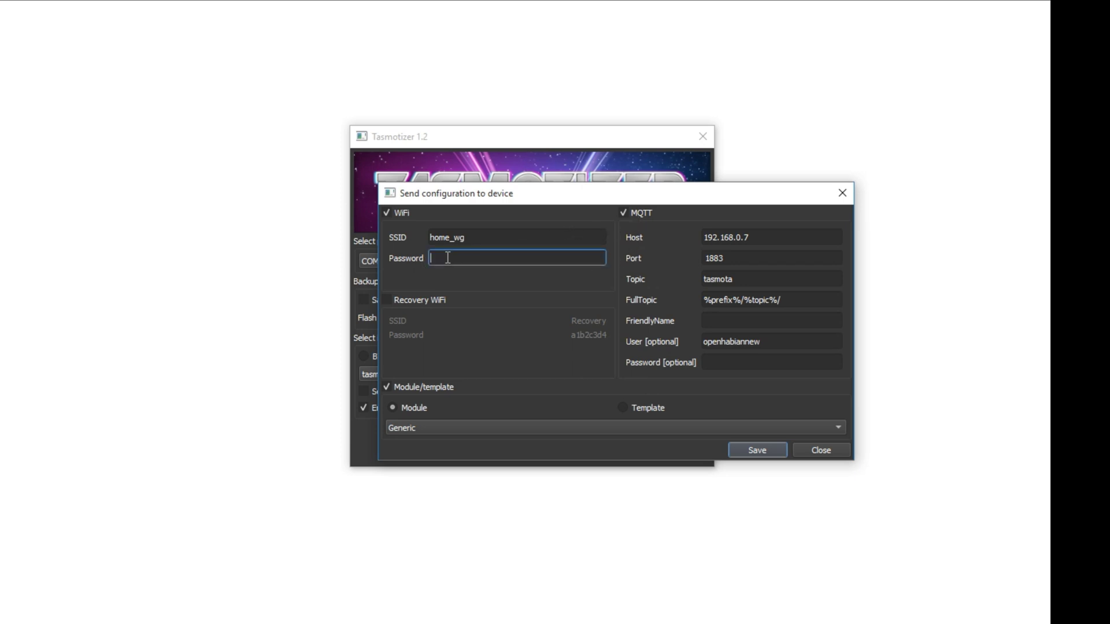
{"action": "type", "text": "••••••••••"}
{"action": "left_click", "coordinate": [612, 428]}
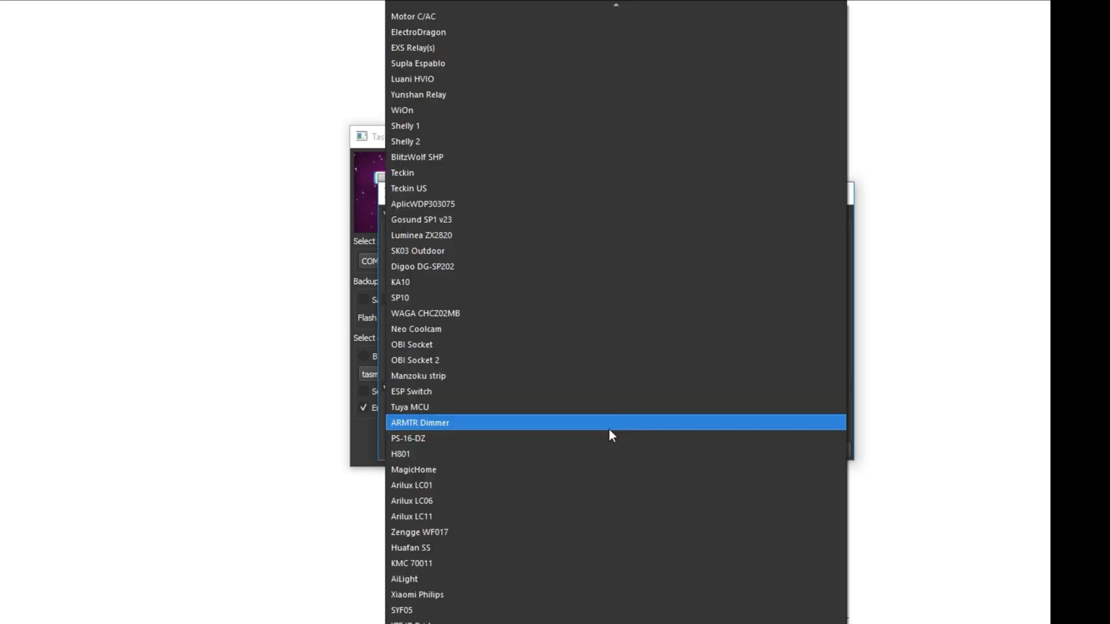
{"action": "left_click", "coordinate": [381, 402]}
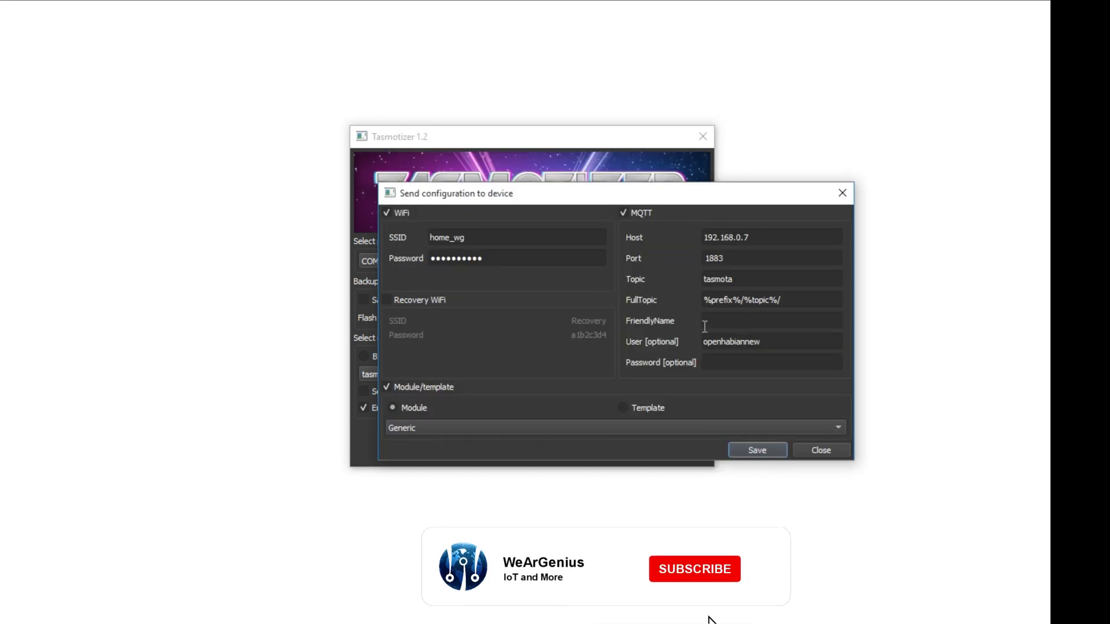
{"action": "left_click", "coordinate": [713, 361]}
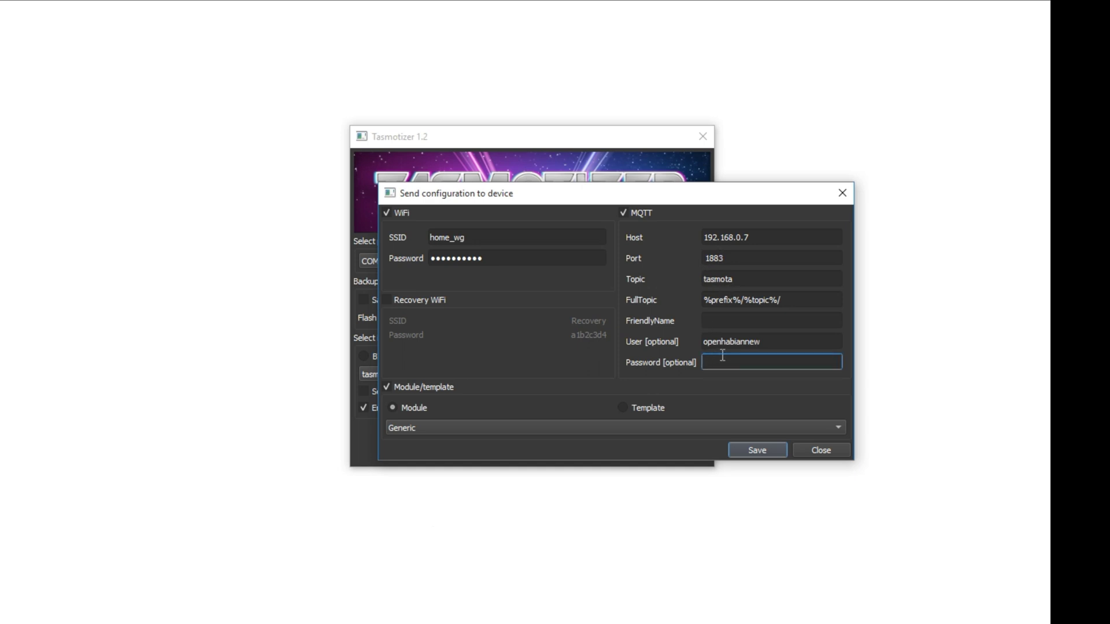
{"action": "type", "text": "*****"}
{"action": "left_click", "coordinate": [756, 451]}
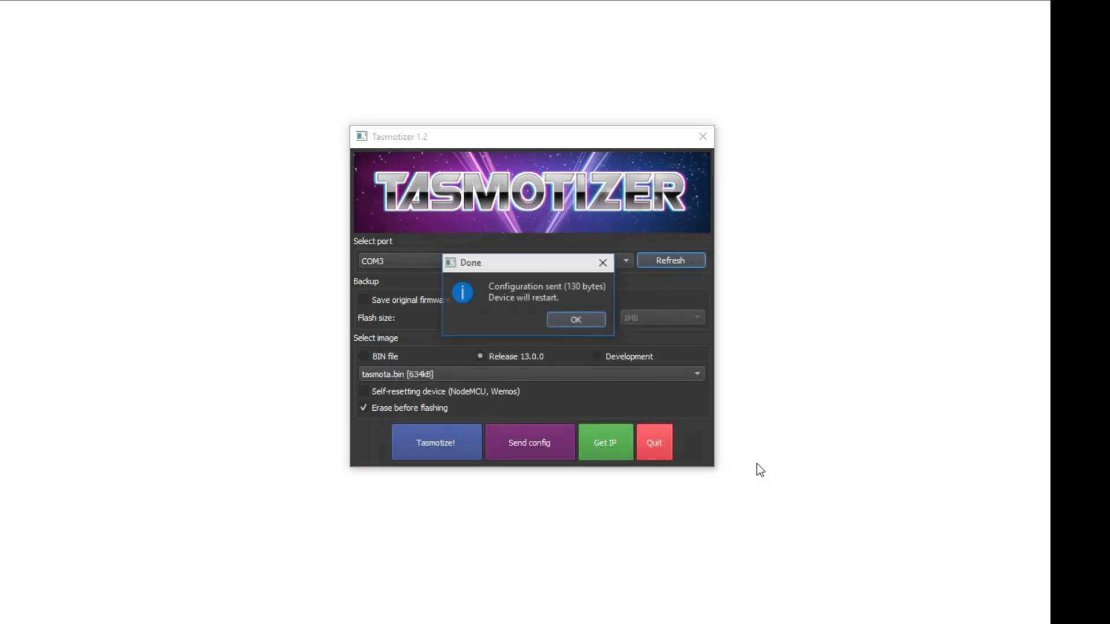
{"action": "left_click", "coordinate": [591, 320]}
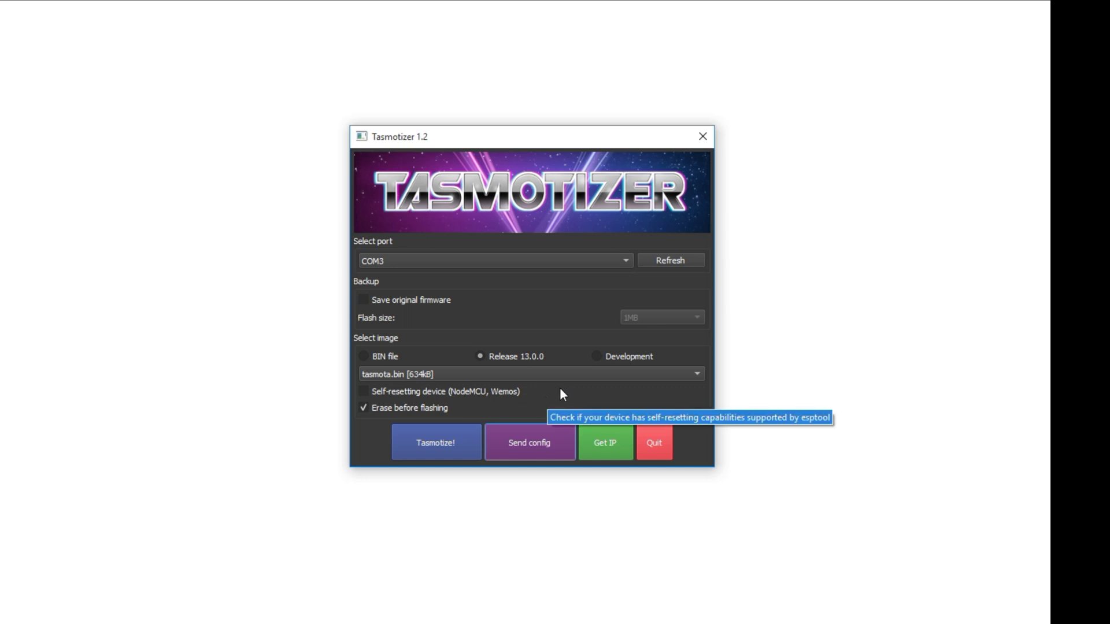
Query the device IP again after a 0.0.0.0 result and select 192.168.0.218
{"action": "left_click", "coordinate": [606, 443]}
{"action": "left_click_drag", "start_coordinate": [514, 280], "coordinate": [559, 236]}
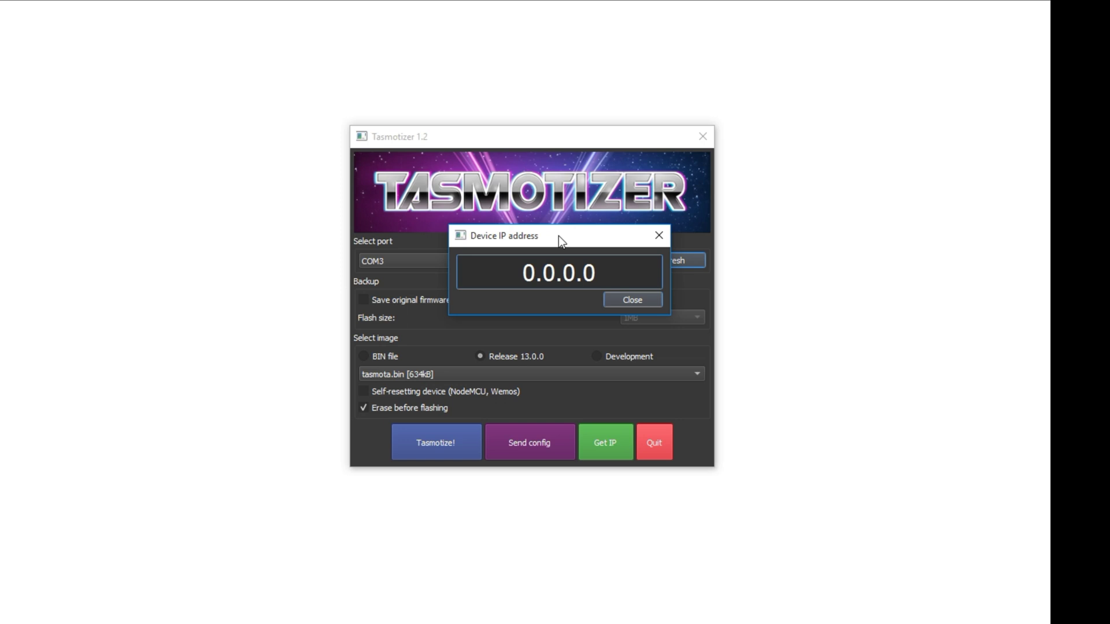
{"action": "left_click", "coordinate": [630, 300]}
{"action": "left_click", "coordinate": [605, 438]}
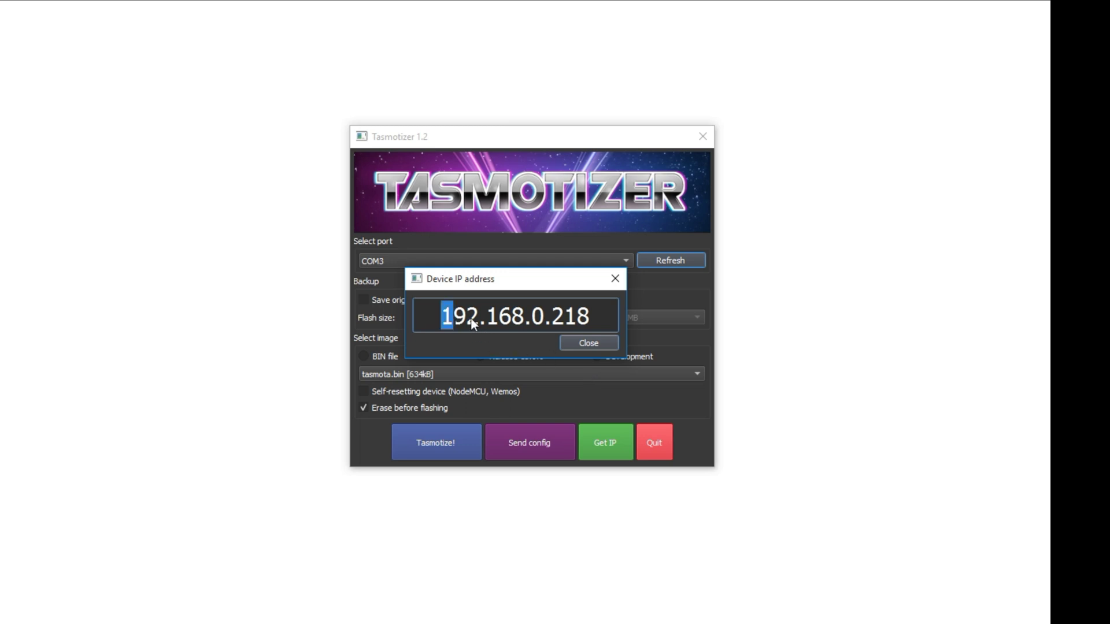
{"action": "left_click_drag", "start_coordinate": [471, 318], "coordinate": [599, 322]}
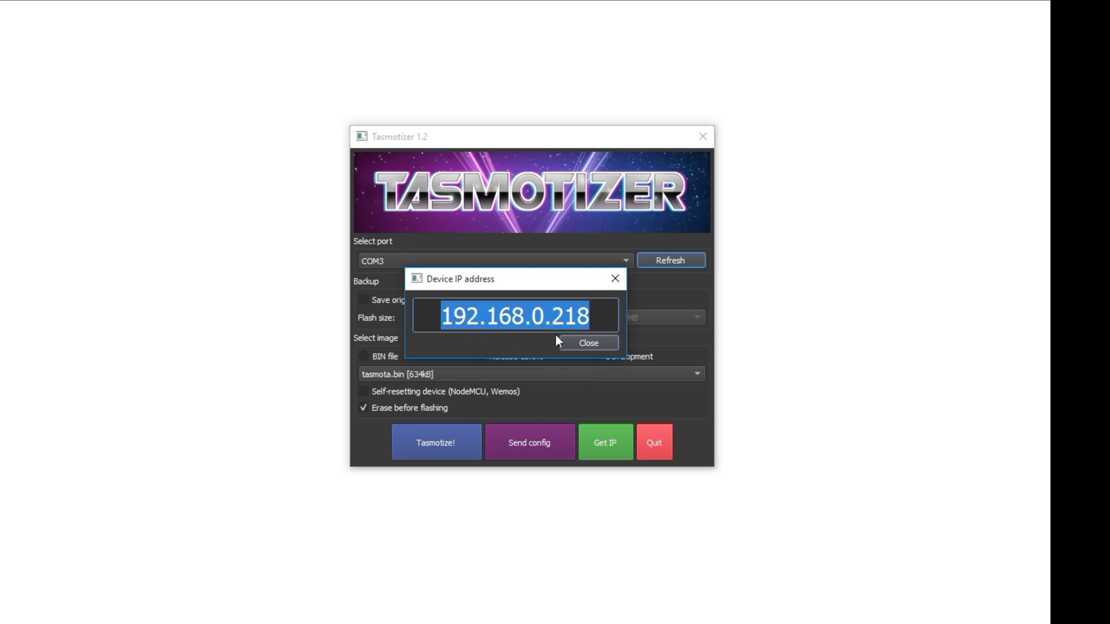
{"action": "left_click", "coordinate": [425, 521]}
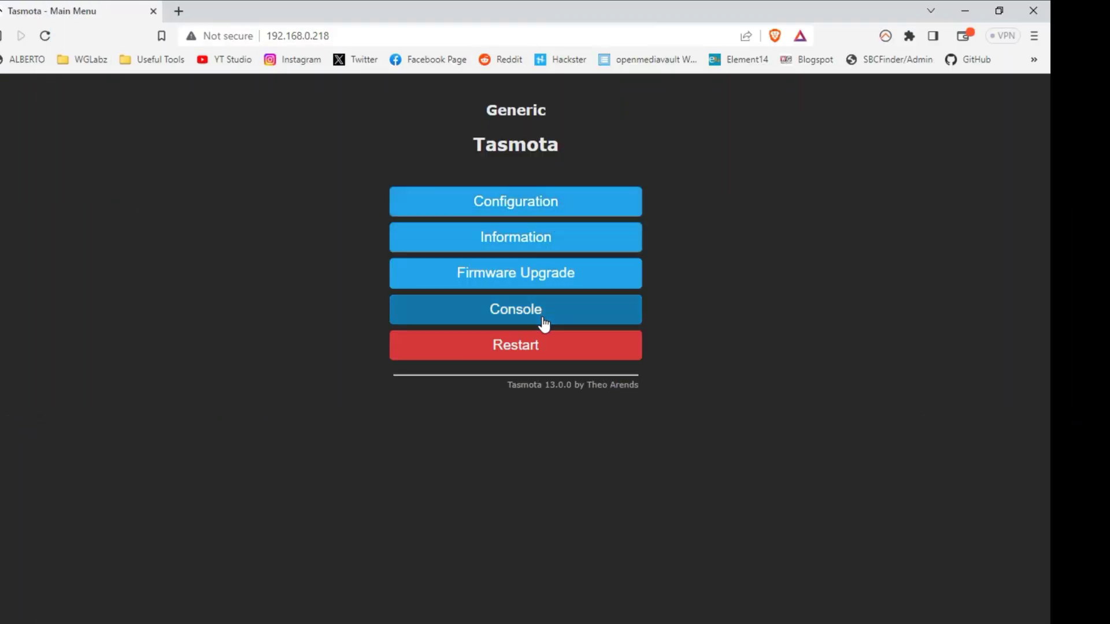
Open the Tasmota console and send SwitchMode1 1
{"action": "left_click", "coordinate": [534, 317]}
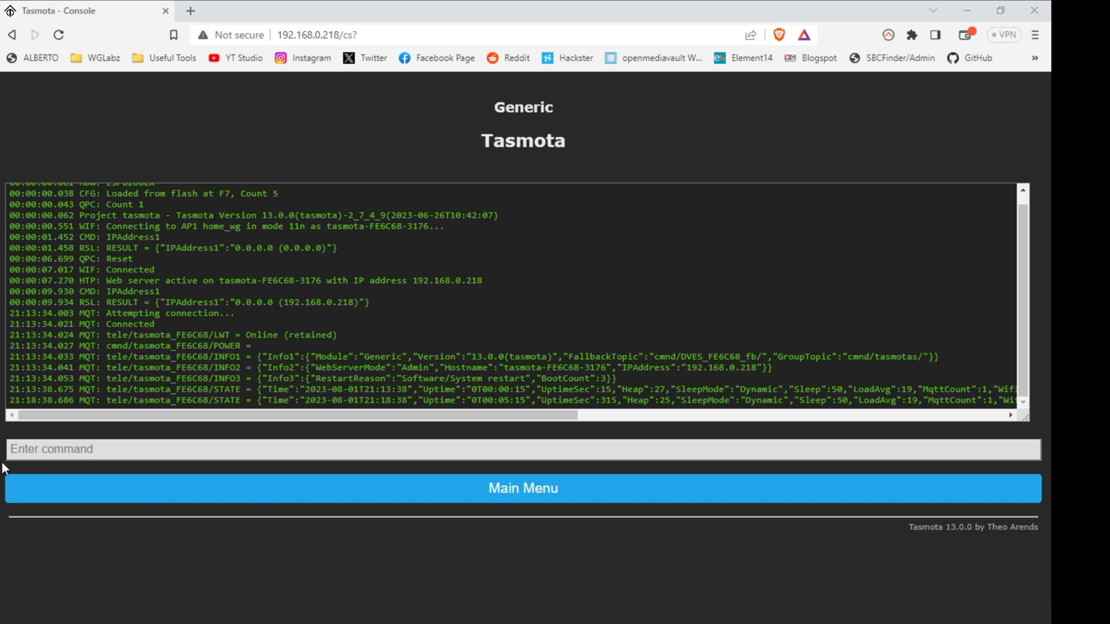
{"action": "left_click", "coordinate": [100, 455]}
{"action": "key", "text": "Down"}
{"action": "key", "text": "Return"}
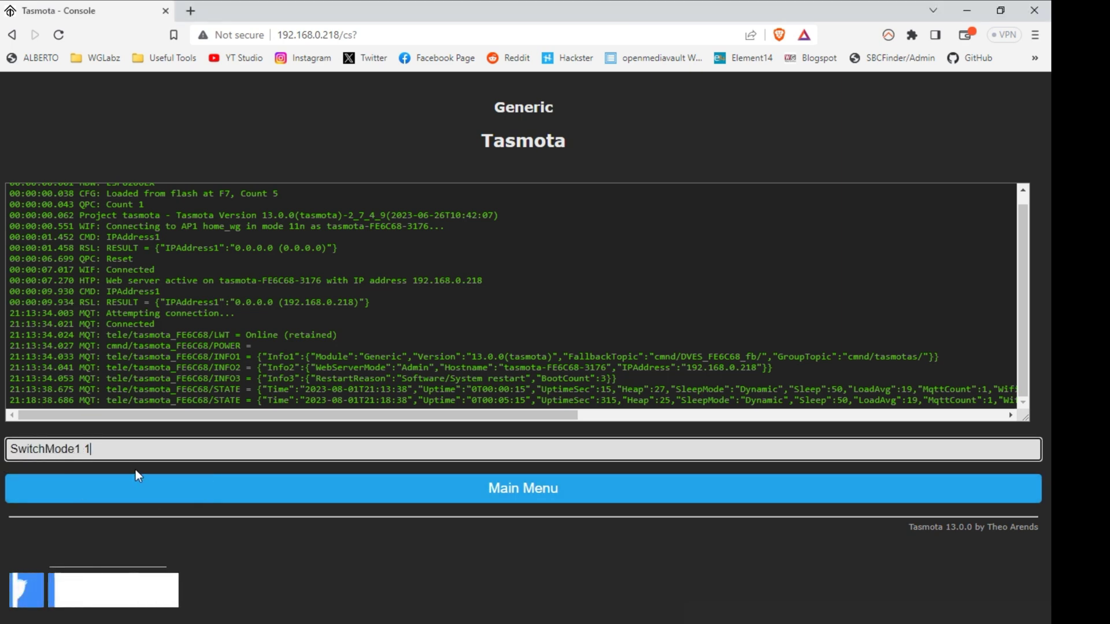
{"action": "key", "text": "Return"}
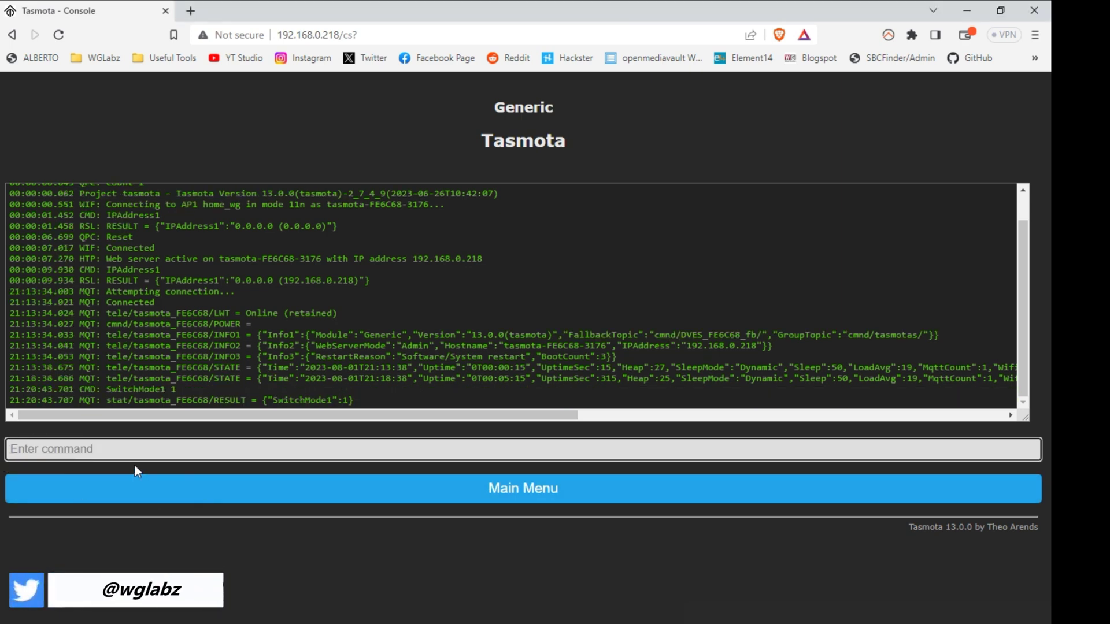
{"action": "left_click", "coordinate": [83, 451]}
Send SwitchTopic 0 from the console
{"action": "type", "text": "SwitchTopic 0"}
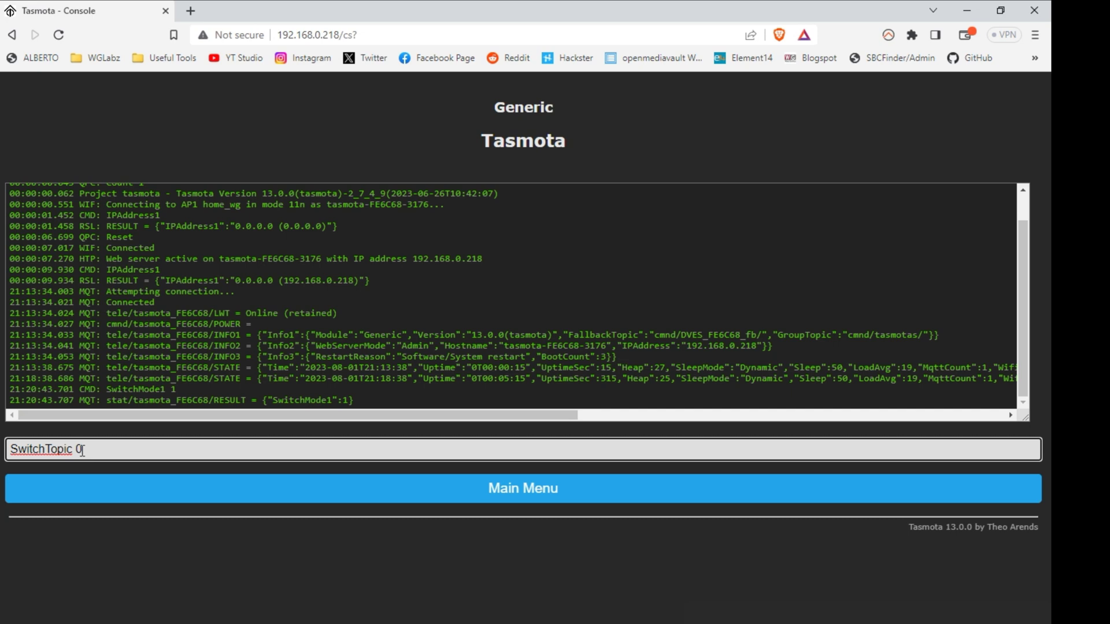
{"action": "key", "text": "Return"}
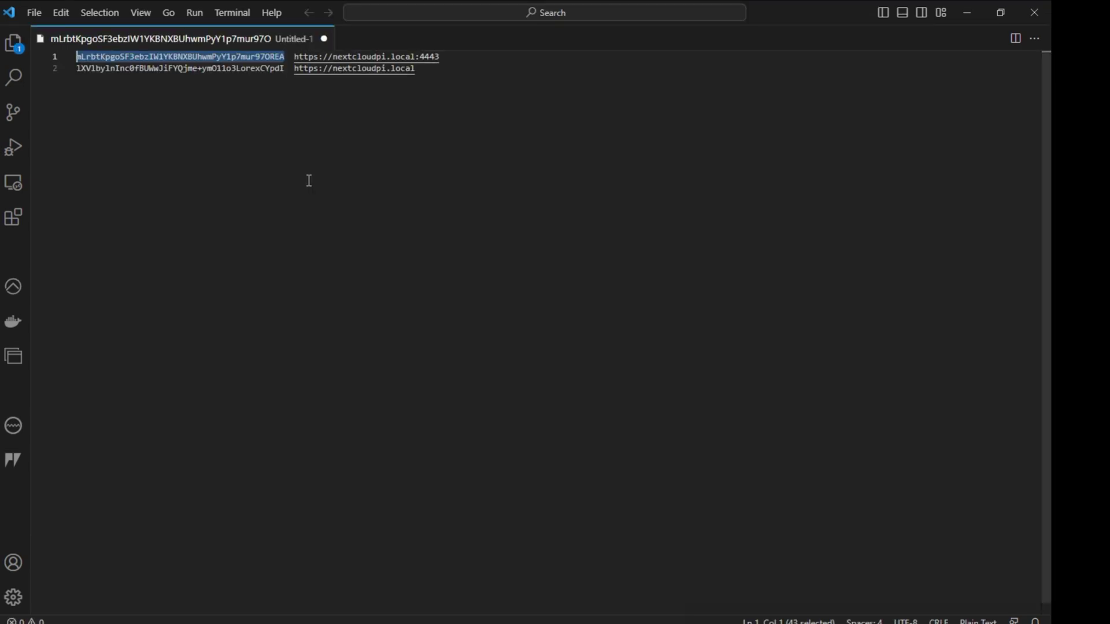
Paste the Rule1 draft into a new file and change the ON topic to home/esp8266/218/pir3/PIR
{"action": "key", "text": "ctrl+n"}
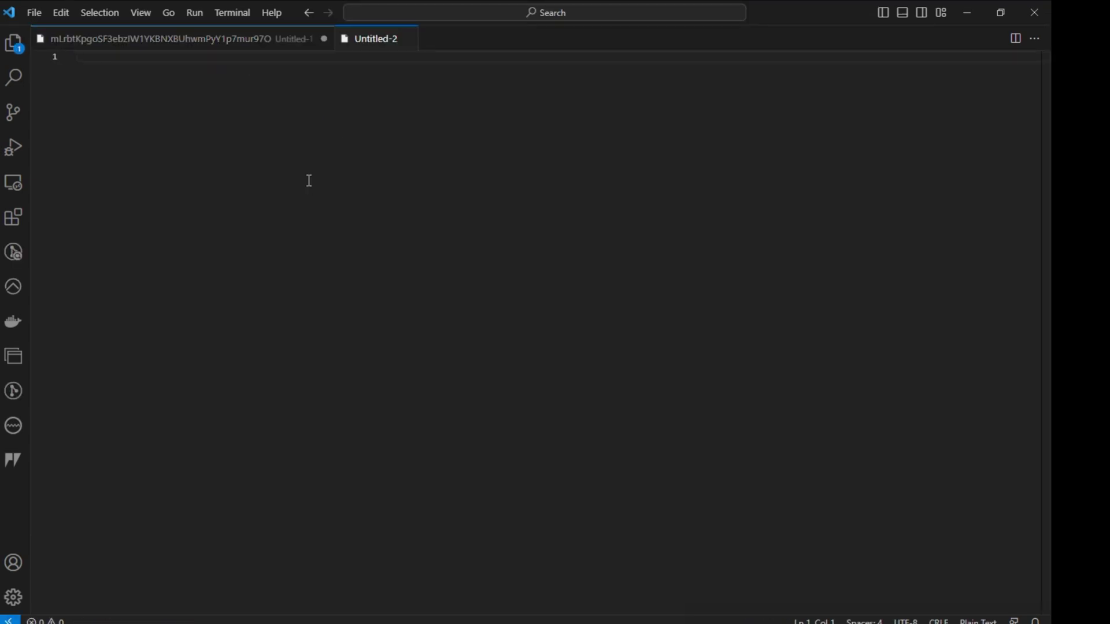
{"action": "type", "text": "Rule1 on Switch1#state=1 do publish home/esp8266/104/pir1/PIR ON endon on Switch1#state=0 do Publish home/esp8266/104/pir1/PIR OFF endon on Switch2#state=1 do publish home/esp8266/104/pir1/button ON endon"}
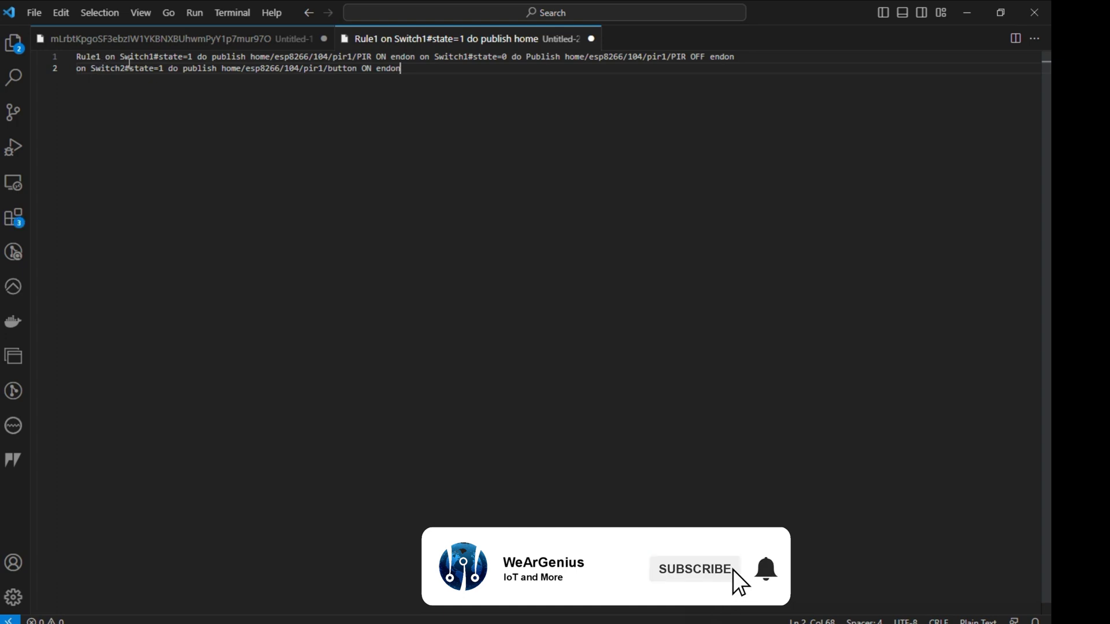
{"action": "left_click_drag", "start_coordinate": [119, 59], "coordinate": [199, 57]}
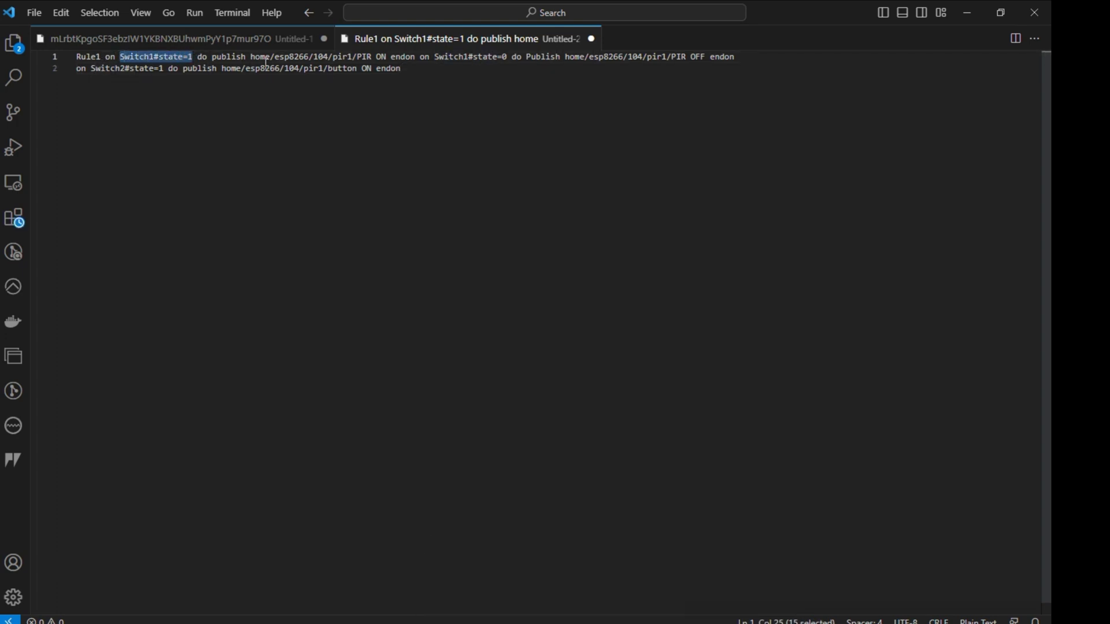
{"action": "left_click_drag", "start_coordinate": [251, 59], "coordinate": [373, 54]}
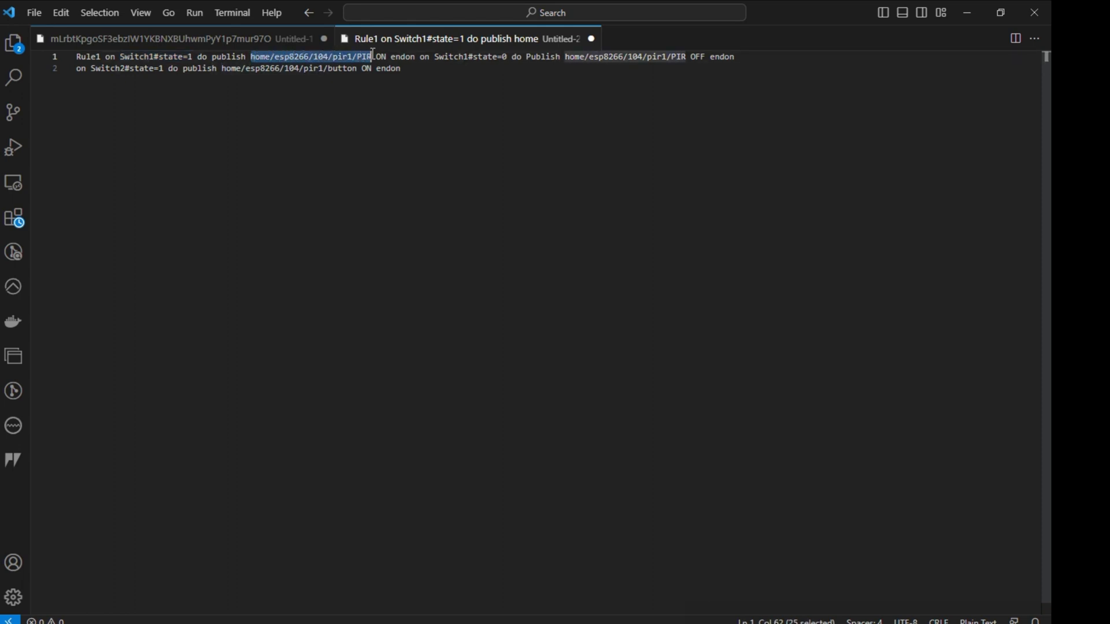
{"action": "left_click", "coordinate": [373, 56]}
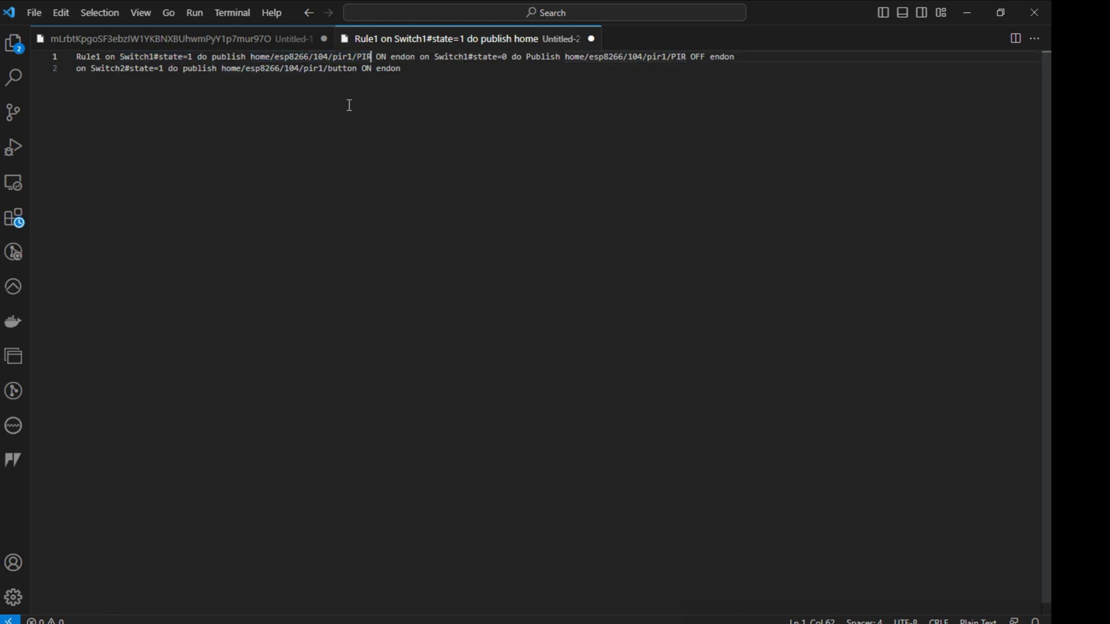
{"action": "left_click", "coordinate": [331, 56]}
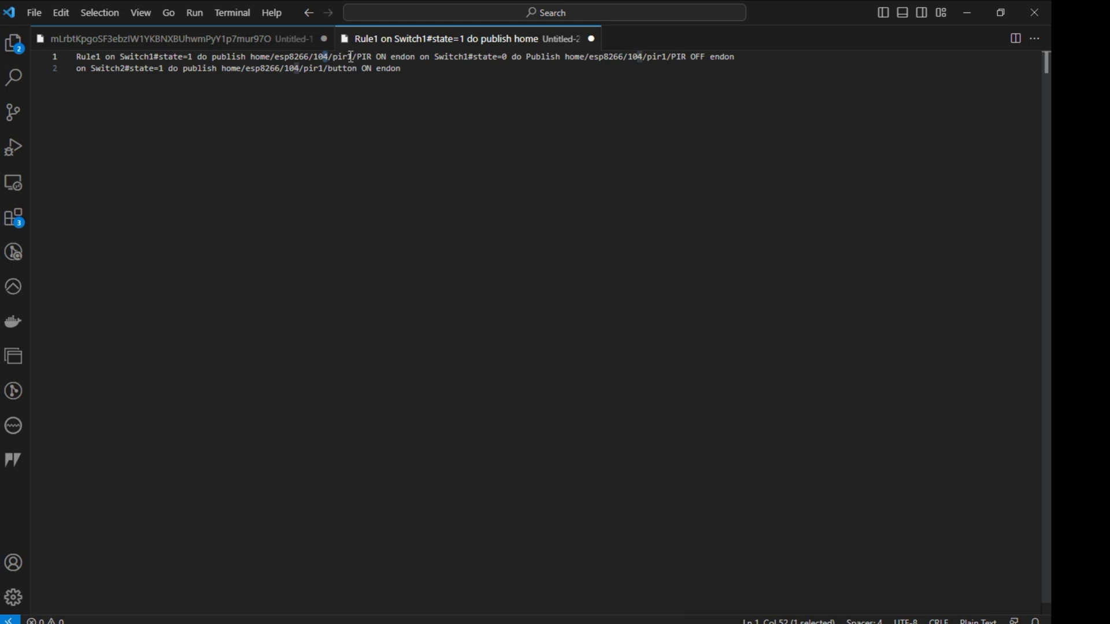
{"action": "left_click_drag", "start_coordinate": [347, 56], "coordinate": [351, 57]}
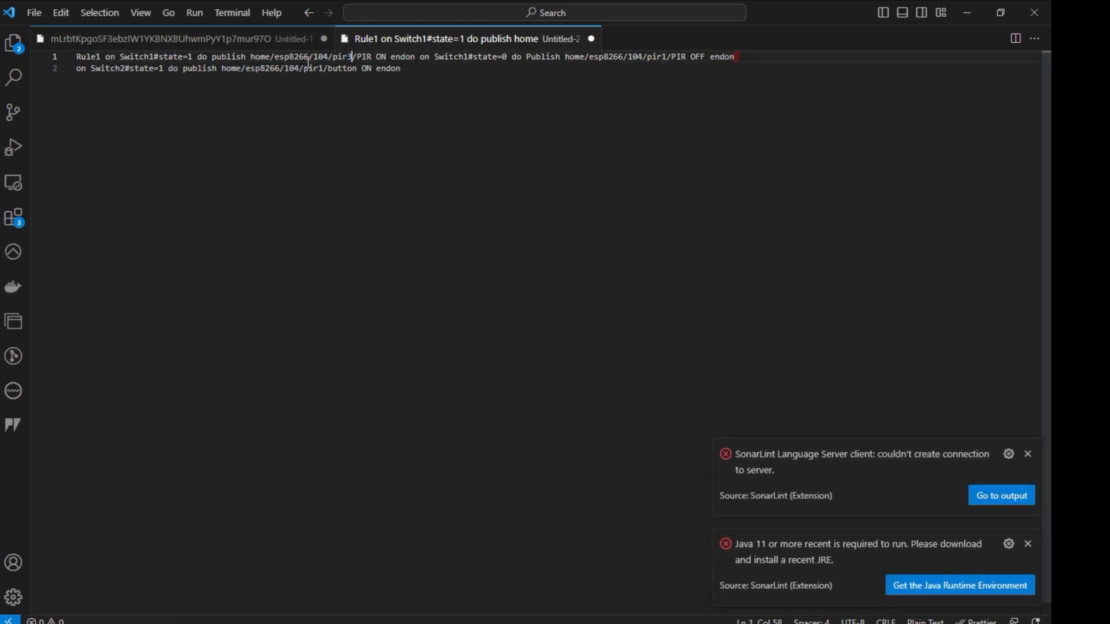
{"action": "type", "text": "3"}
{"action": "double_click", "coordinate": [319, 56]}
{"action": "type", "text": "218"}
{"action": "left_click", "coordinate": [252, 56]}
{"action": "left_click_drag", "start_coordinate": [251, 56], "coordinate": [372, 56]}
{"action": "key", "text": "ctrl+c"}
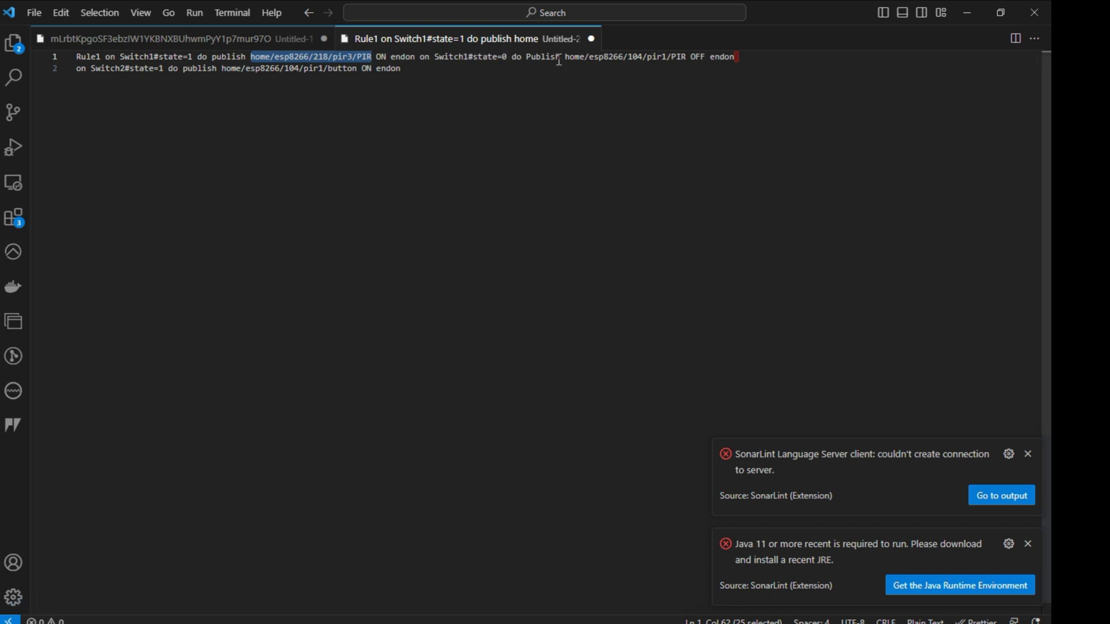
Use the same topic for the OFF action, delete the Switch2 line, and copy the rule
{"action": "left_click_drag", "start_coordinate": [565, 57], "coordinate": [687, 56]}
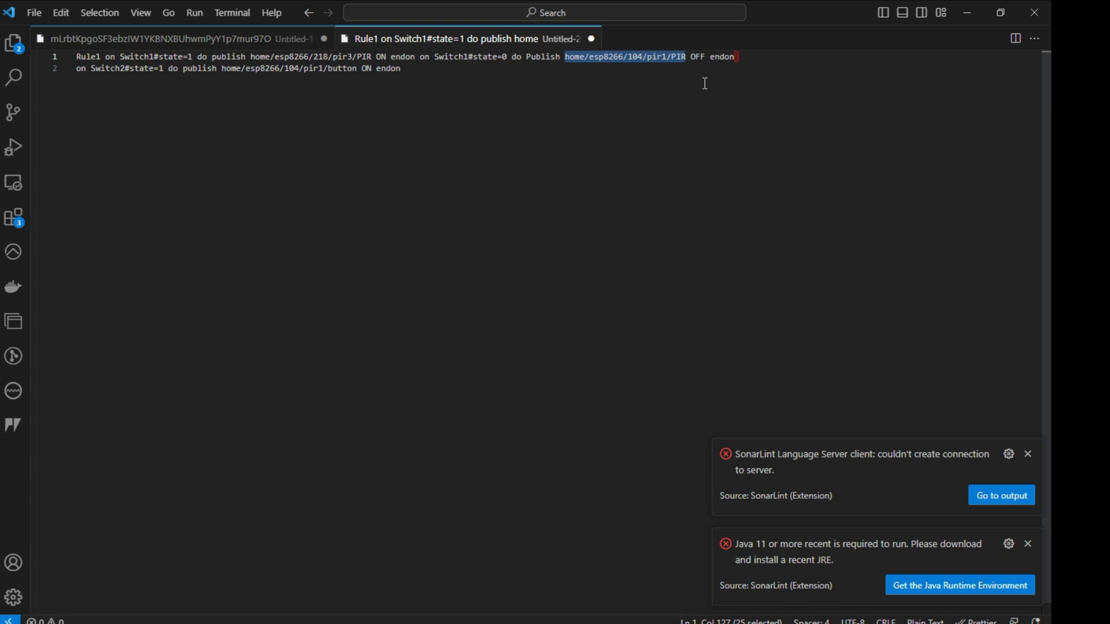
{"action": "key", "text": "ctrl+v"}
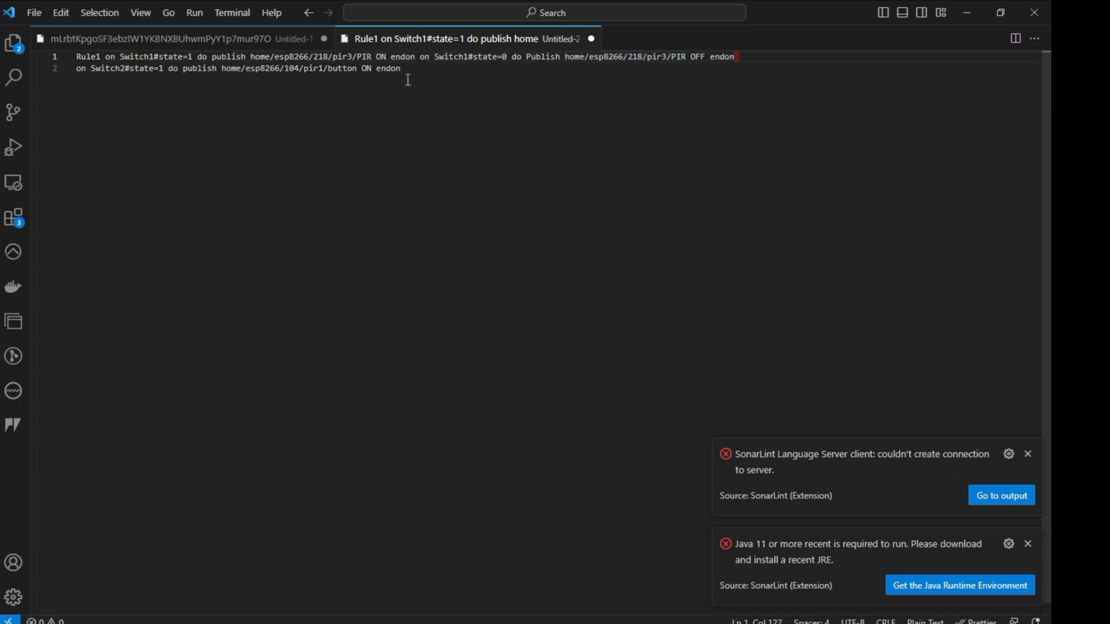
{"action": "left_click_drag", "start_coordinate": [412, 68], "coordinate": [58, 70]}
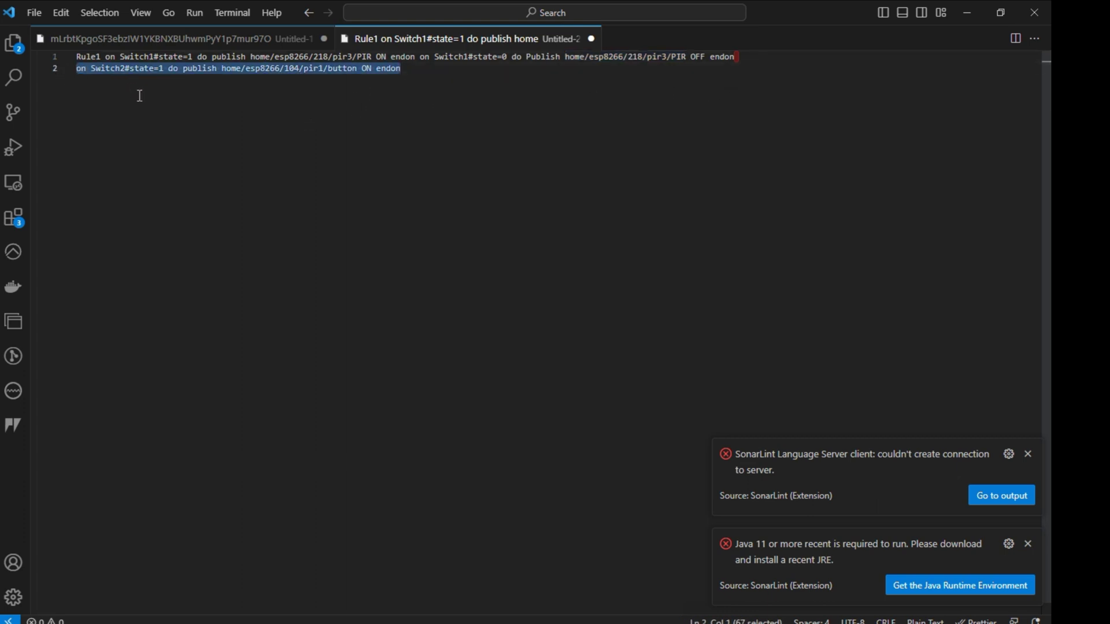
{"action": "key", "text": "ctrl+x"}
{"action": "key", "text": "BackSpace"}
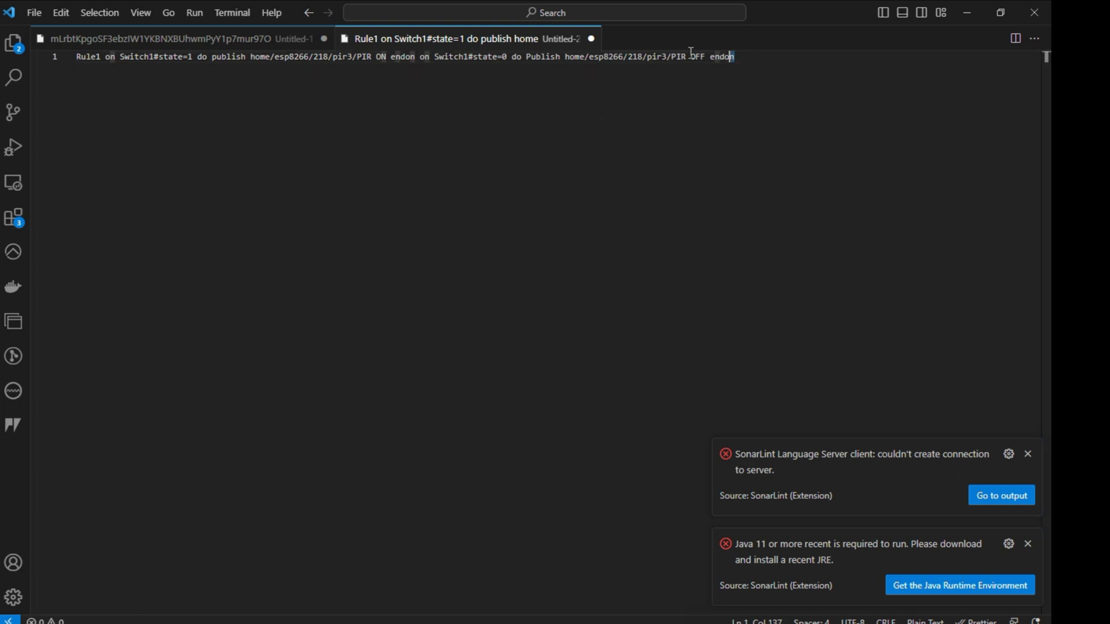
{"action": "left_click_drag", "start_coordinate": [734, 57], "coordinate": [76, 57]}
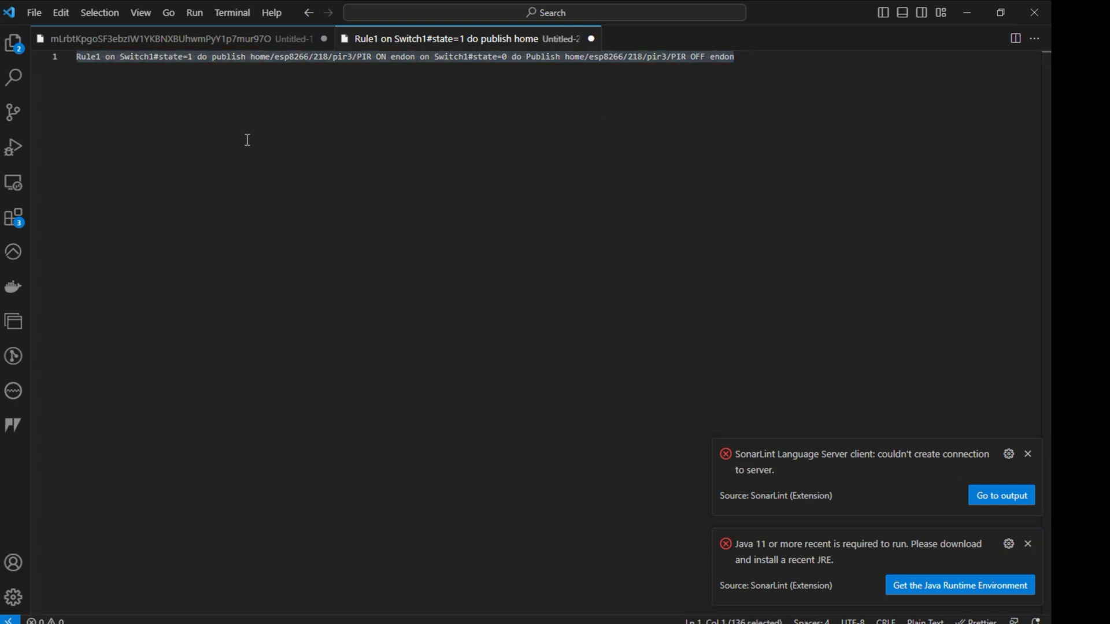
{"action": "key", "text": "alt+Tab"}
Paste and submit the Rule1 definition in the console, then enable it with Rule1 1
{"action": "left_click", "coordinate": [99, 449]}
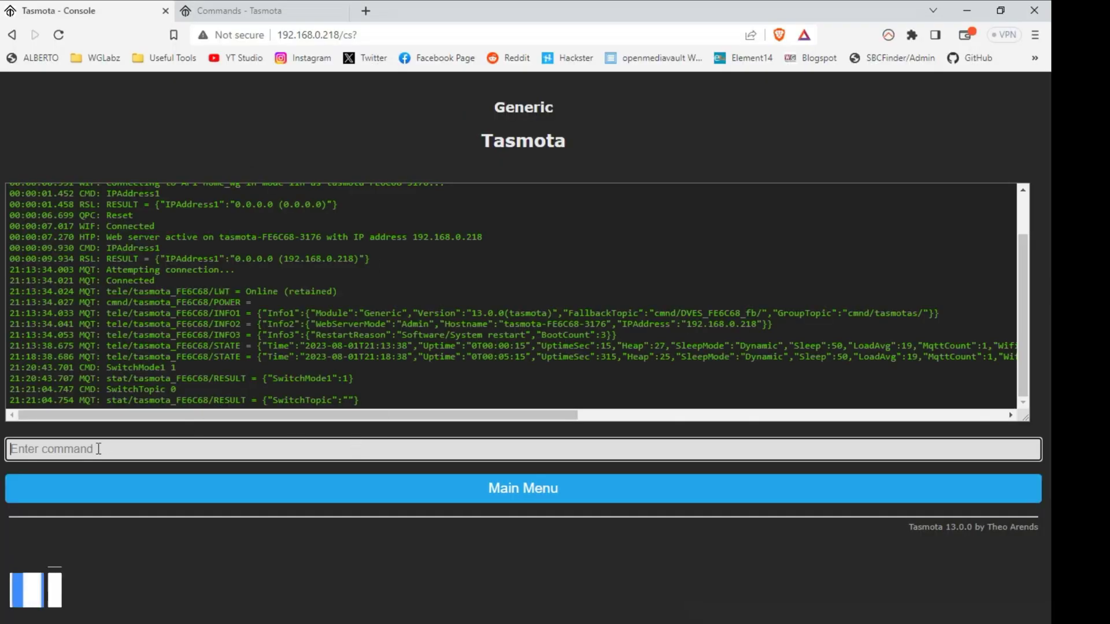
{"action": "key", "text": "ctrl+v"}
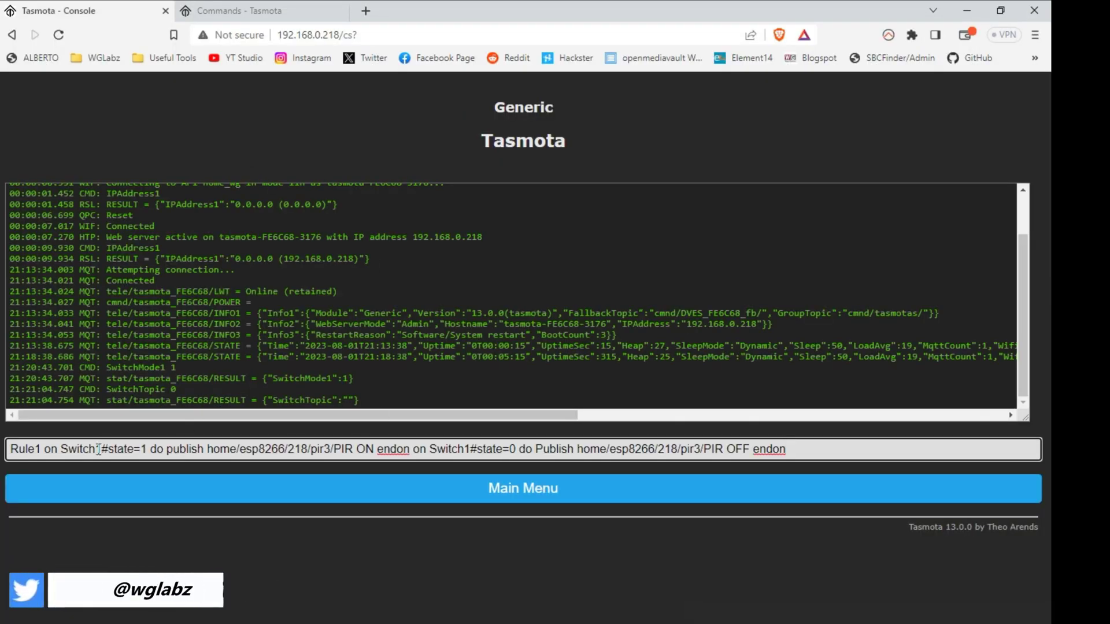
{"action": "key", "text": "Return"}
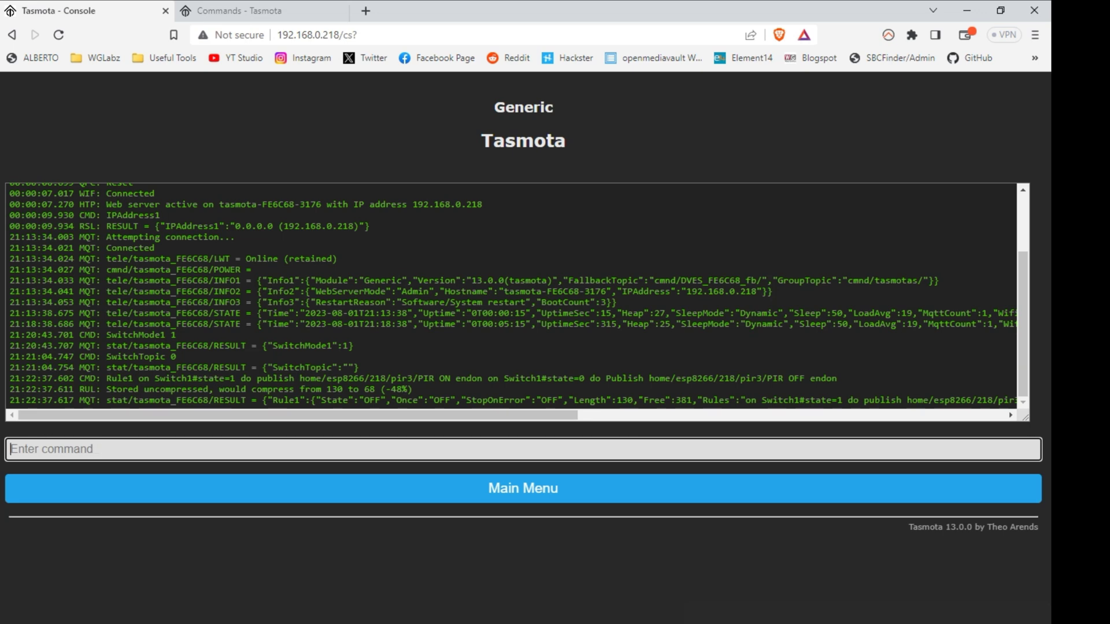
{"action": "type", "text": "Rulw"}
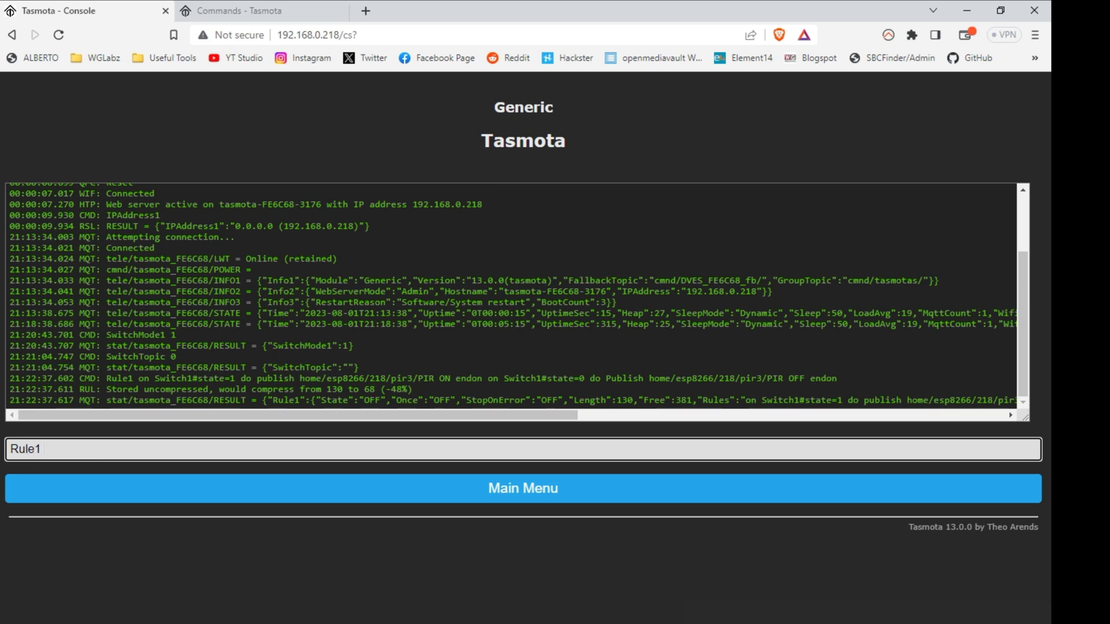
{"action": "key", "text": "Return"}
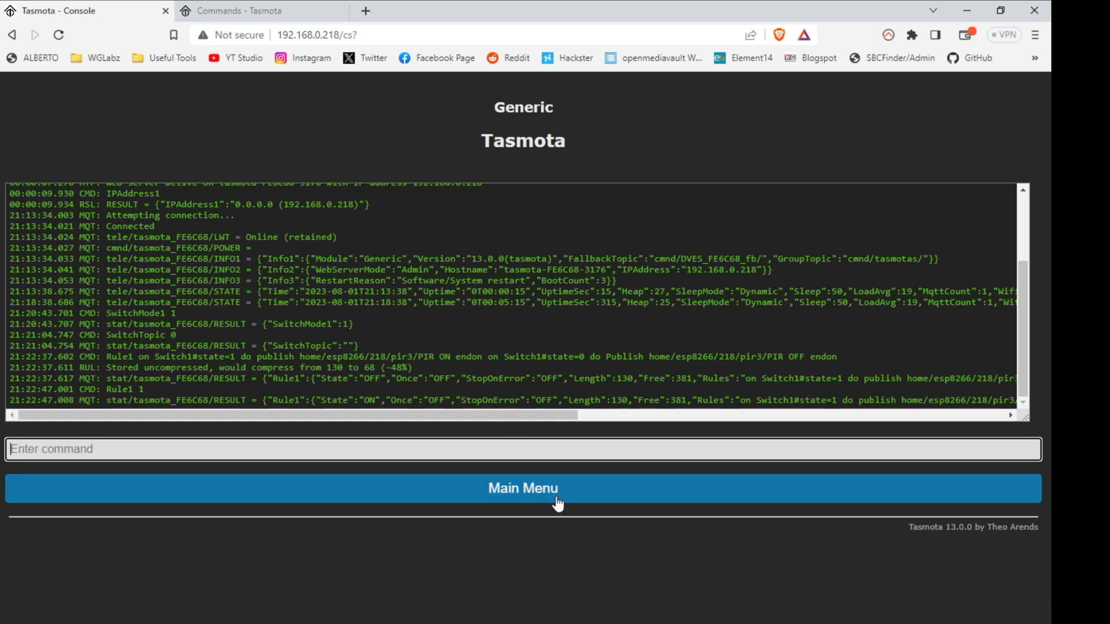
Assign GPIO13 (D7) the Switch 1 role in Configure Module and save
{"action": "left_click", "coordinate": [537, 507]}
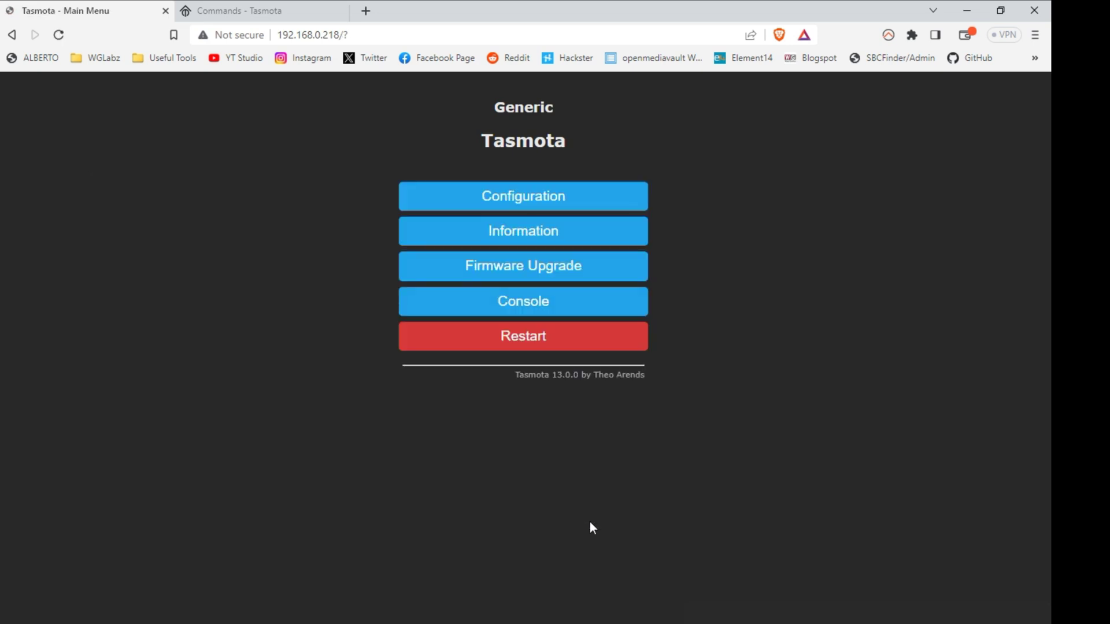
{"action": "left_click", "coordinate": [506, 190]}
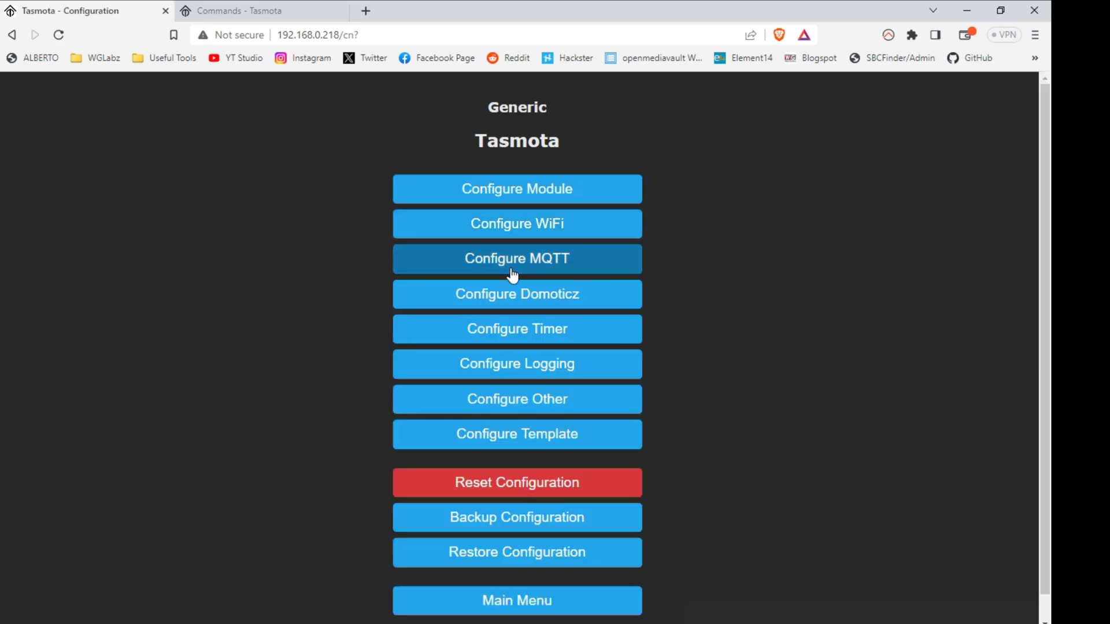
{"action": "left_click", "coordinate": [556, 196]}
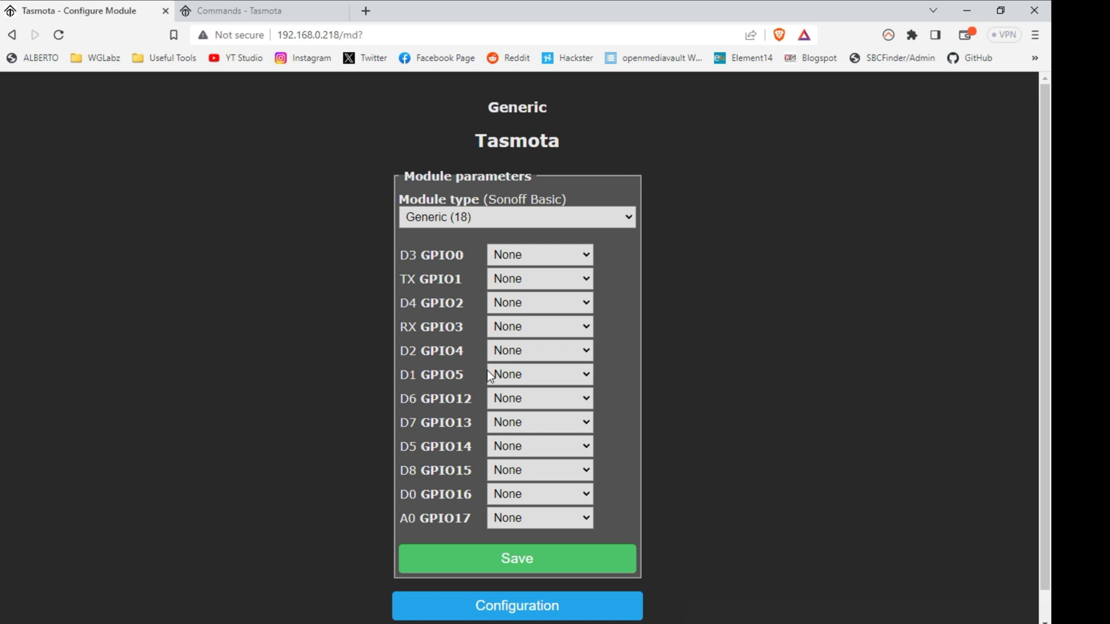
{"action": "left_click", "coordinate": [527, 422]}
{"action": "key", "text": "s"}
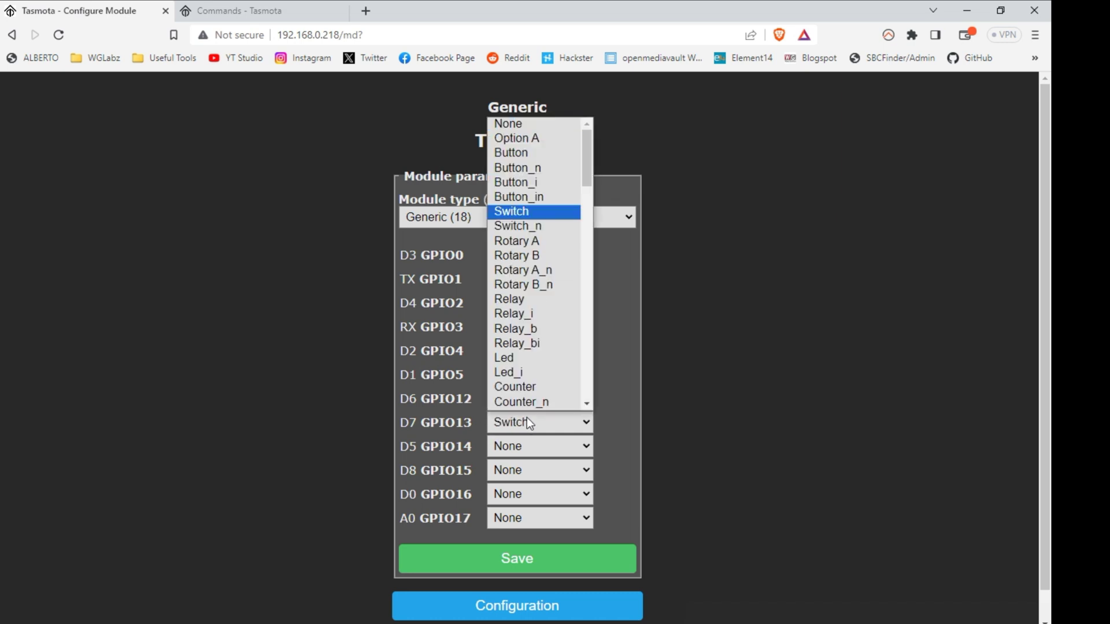
{"action": "key", "text": "Return"}
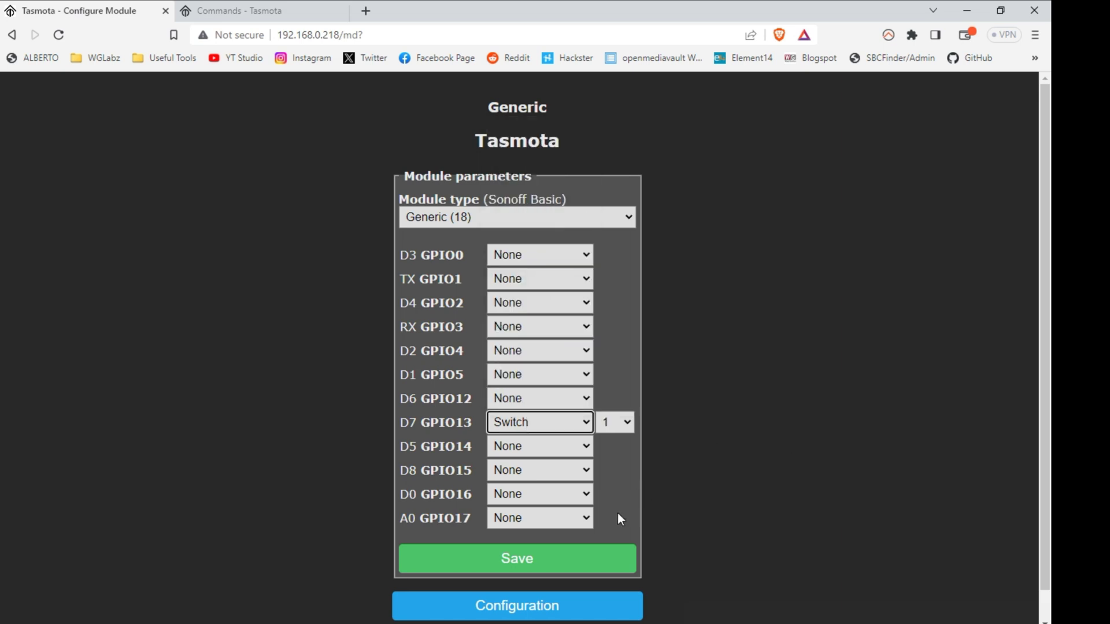
{"action": "left_click", "coordinate": [551, 561]}
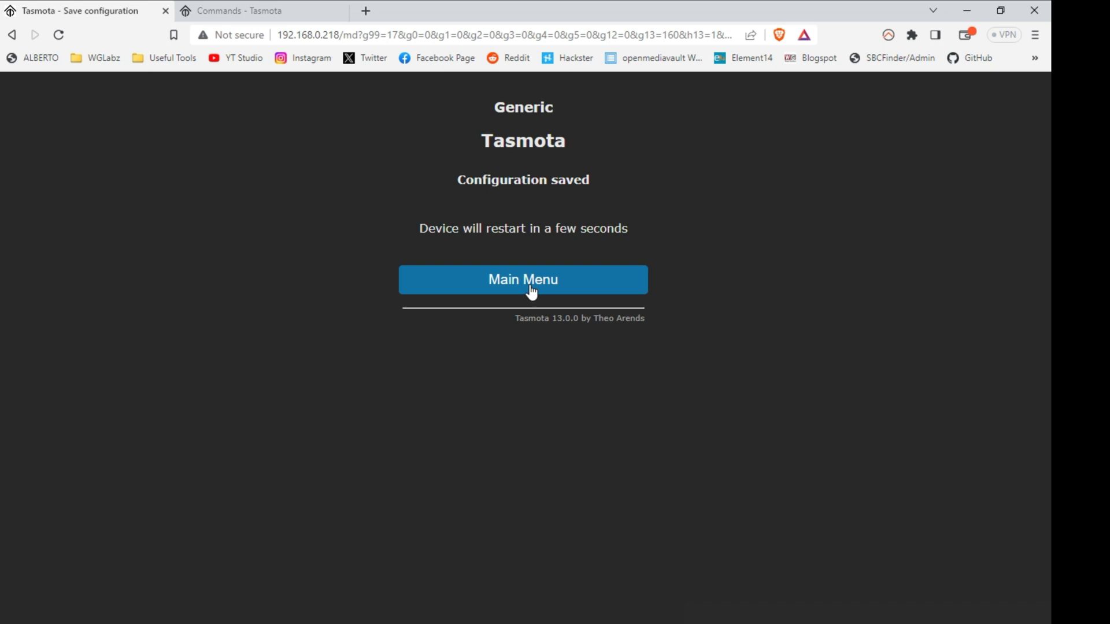
{"action": "left_click", "coordinate": [530, 284]}
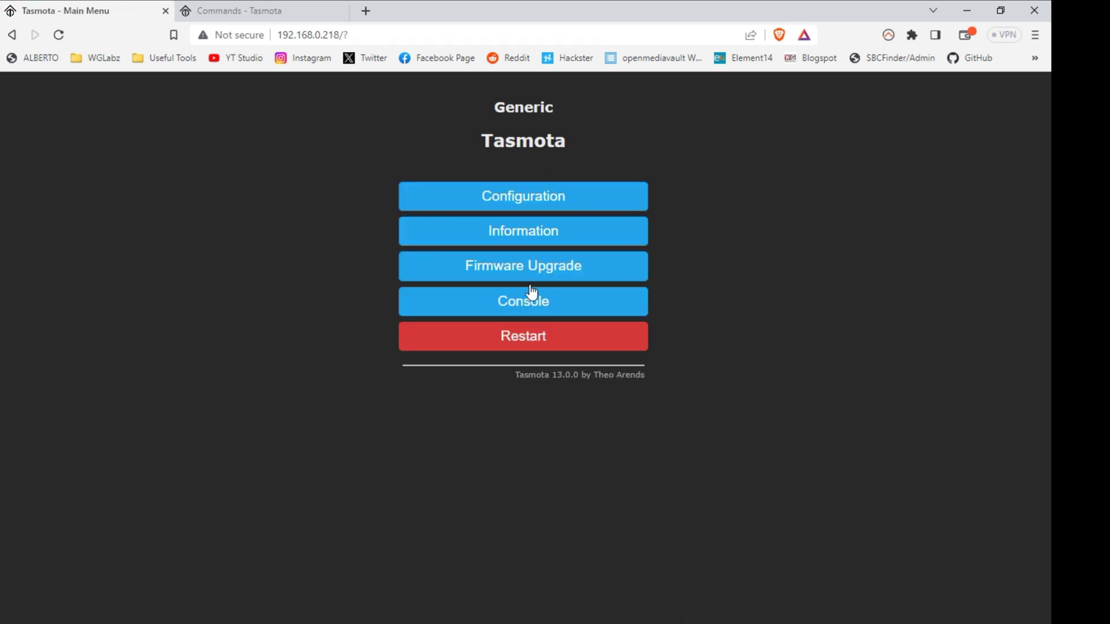
Watch the console and highlight the logged home/esp8266/218/pir3/PIR ON and OFF messages
{"action": "left_click", "coordinate": [534, 311]}
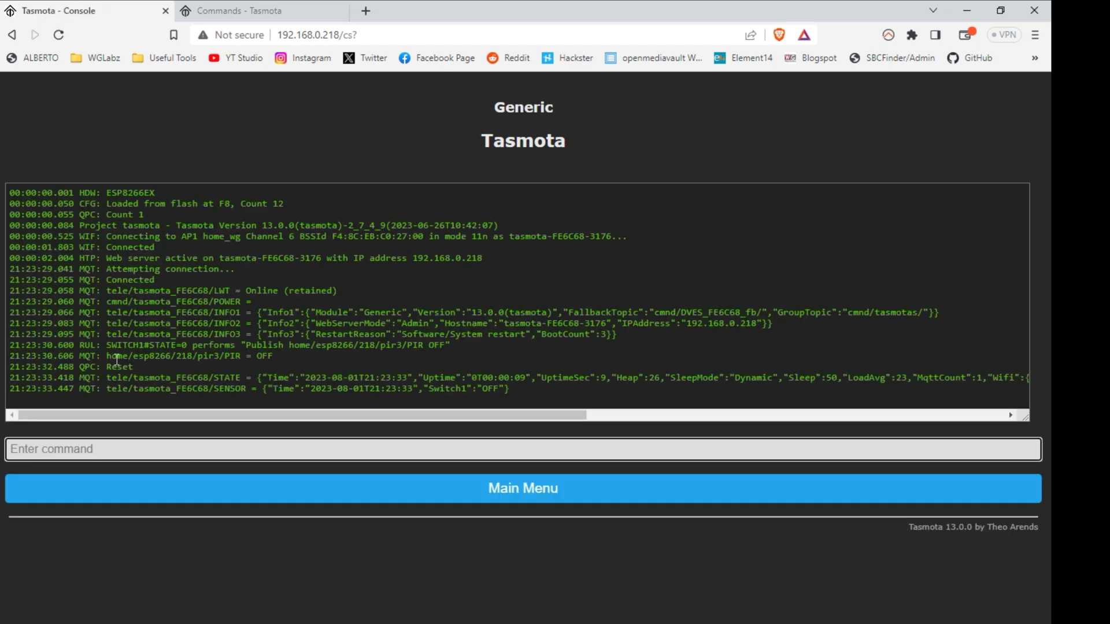
{"action": "left_click_drag", "start_coordinate": [108, 358], "coordinate": [244, 355]}
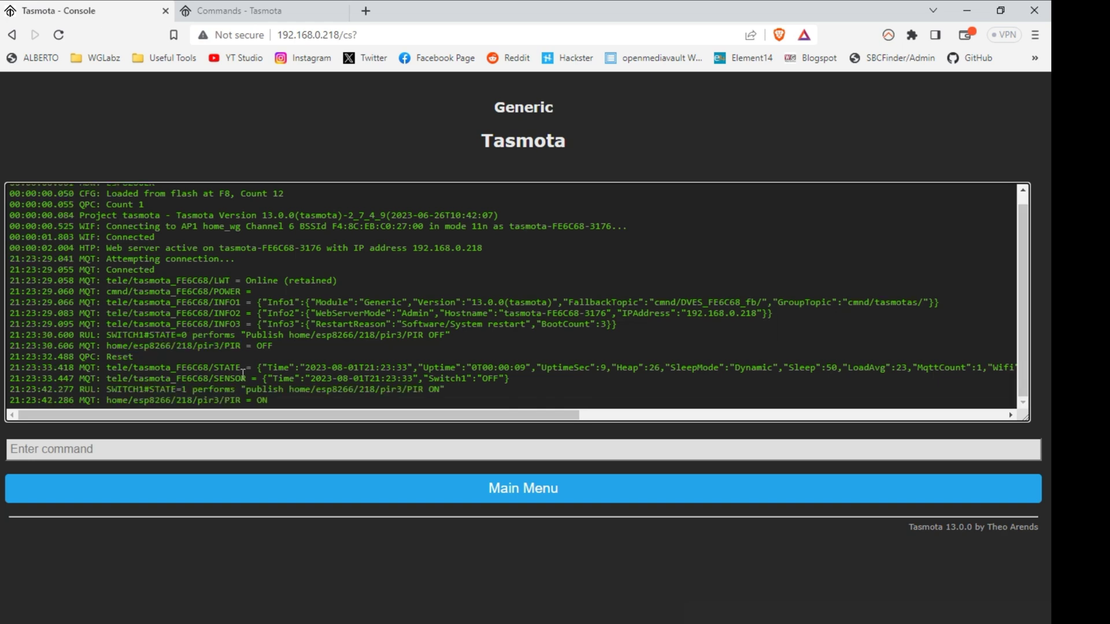
{"action": "mouse_move", "coordinate": [116, 402]}
{"action": "left_click_drag", "start_coordinate": [107, 402], "coordinate": [267, 402]}
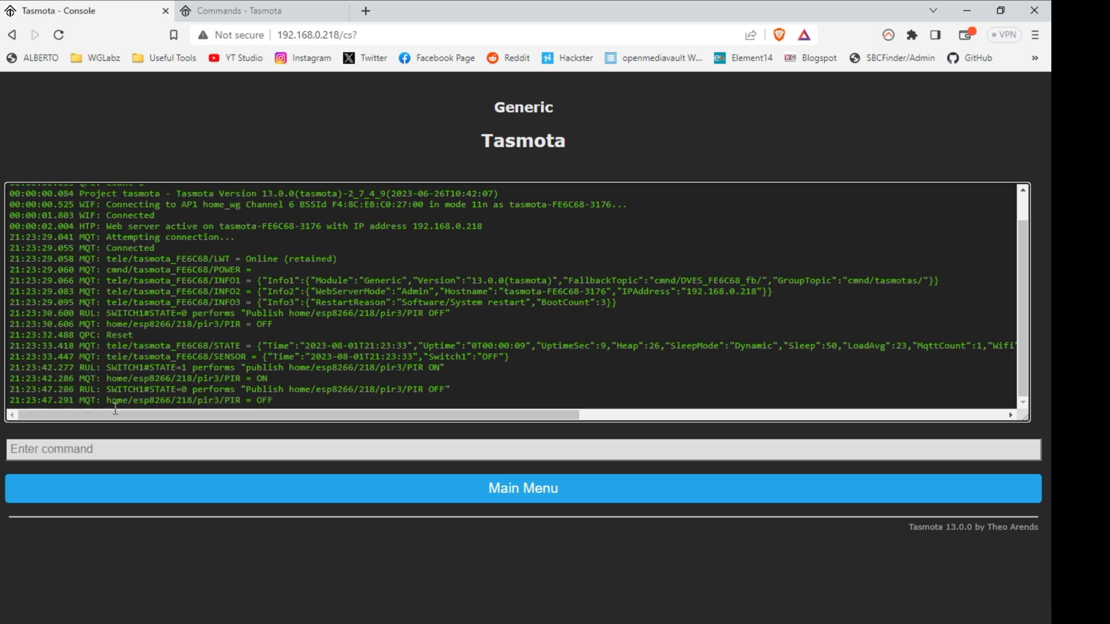
{"action": "left_click_drag", "start_coordinate": [104, 401], "coordinate": [285, 403]}
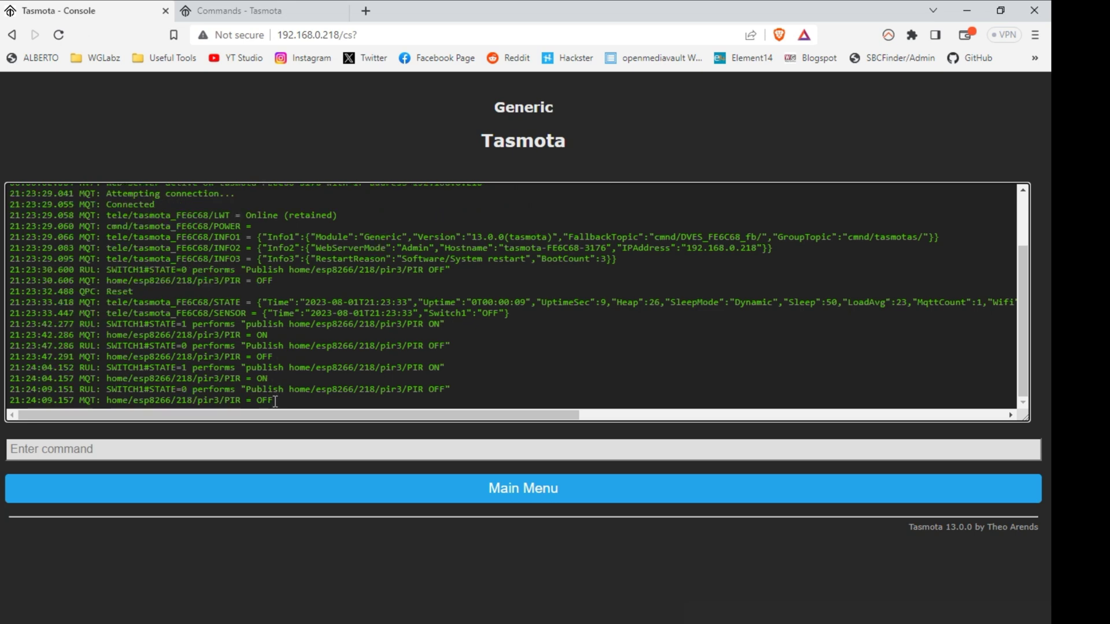
{"action": "left_click_drag", "start_coordinate": [276, 399], "coordinate": [108, 405]}
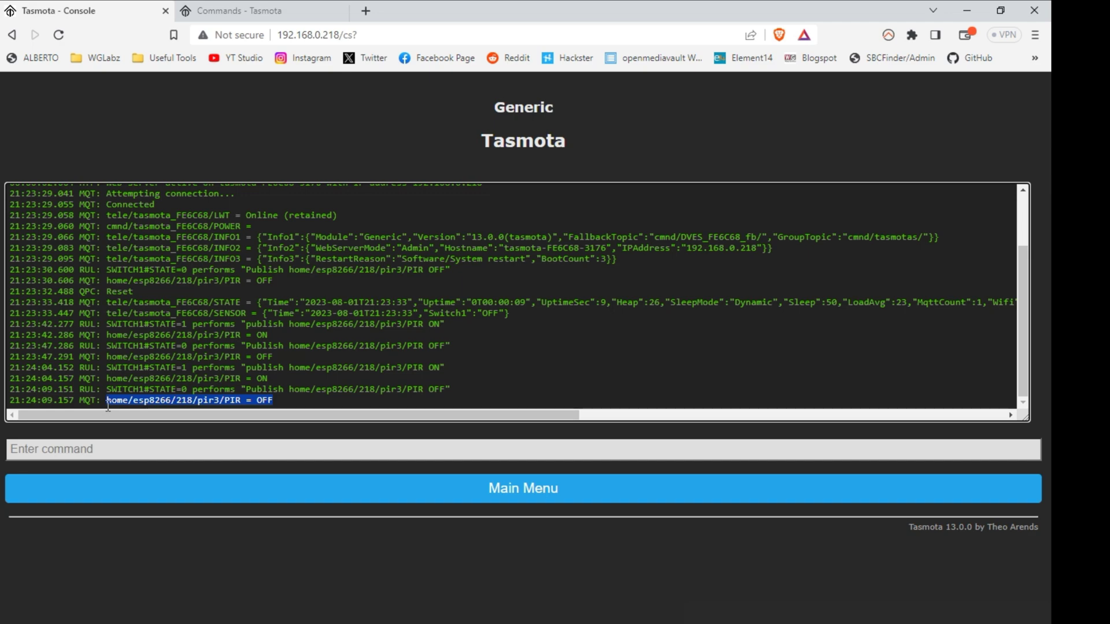